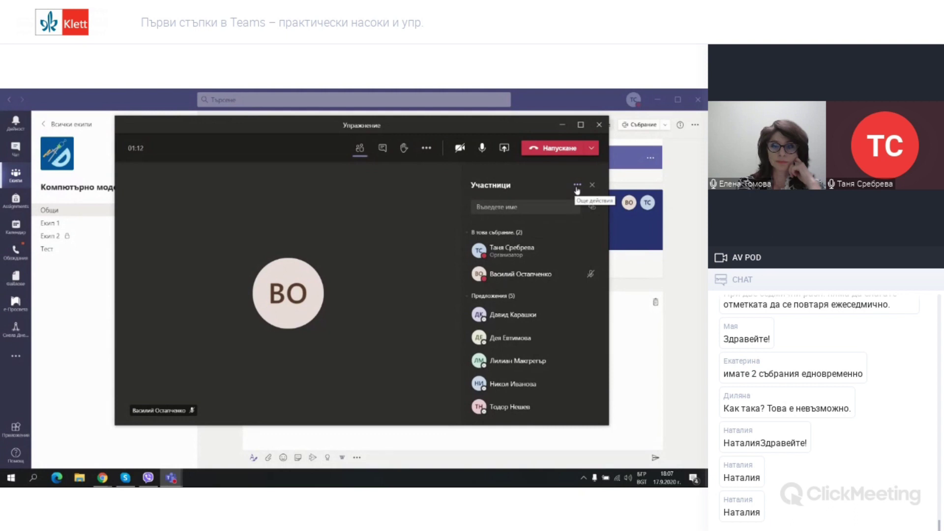
- Open permission management for the meeting's participants and choose the listed ministry account for the browser sign-in
{"action": "left_click", "coordinate": [578, 186]}
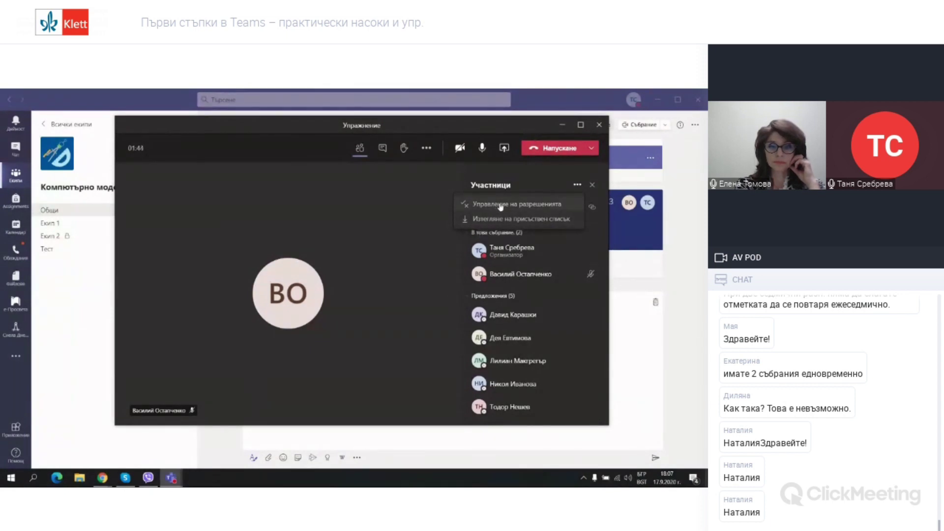
{"action": "left_click", "coordinate": [514, 206]}
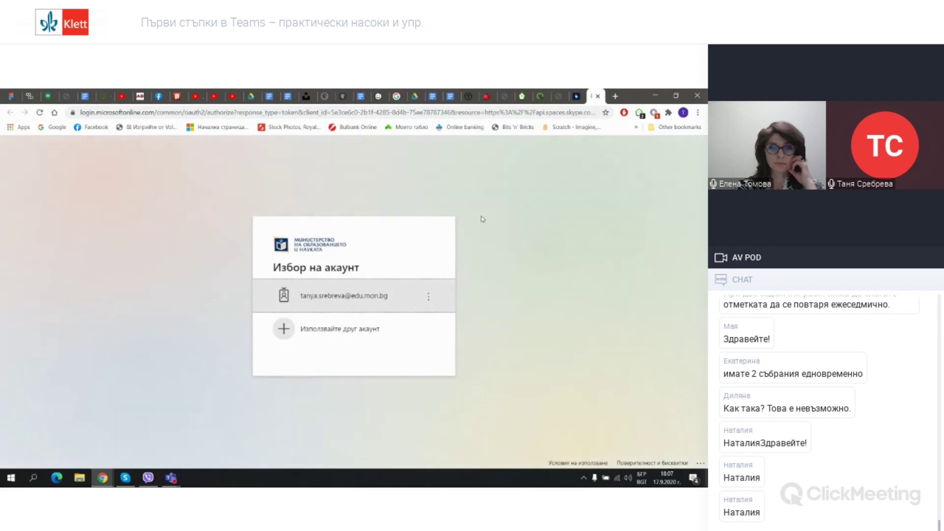
{"action": "left_click", "coordinate": [389, 297]}
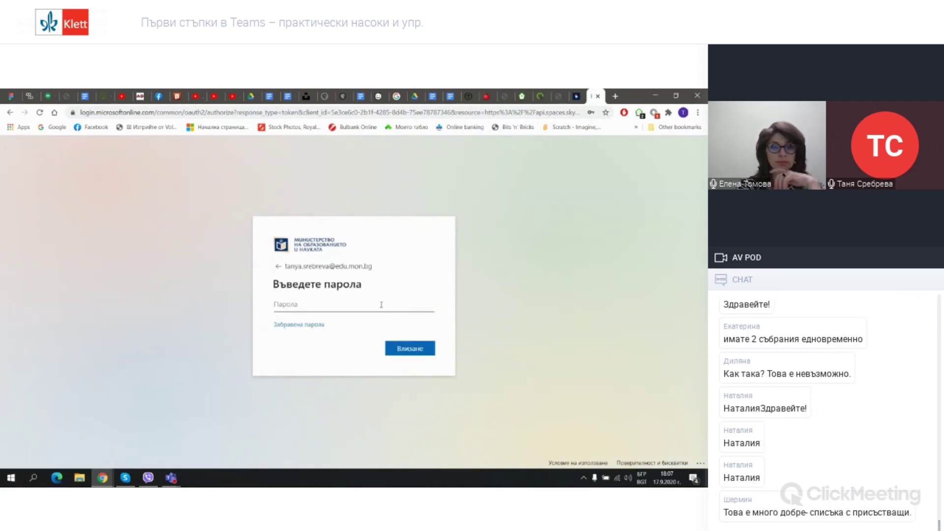
- Try to sign in with the account password, using the English keyboard layout, and dismiss the offer to save it
{"action": "type", "text": "•"}
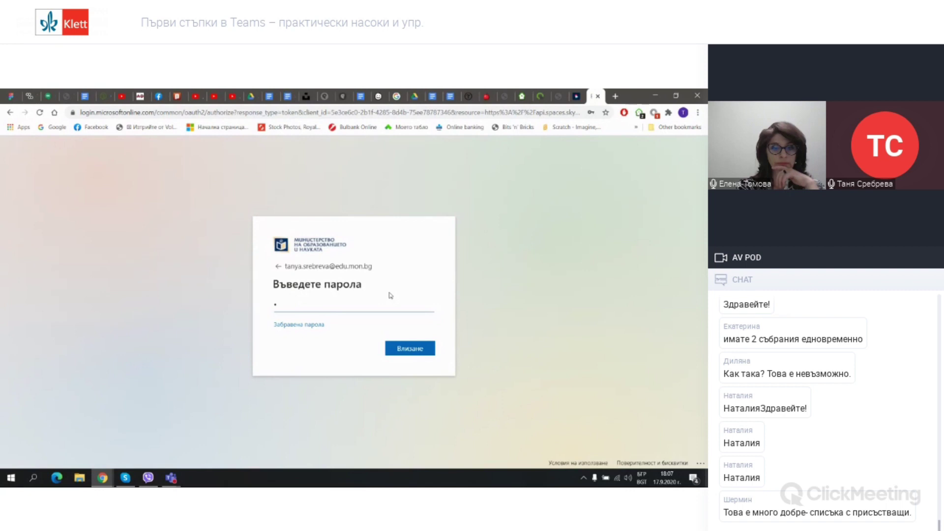
{"action": "key", "text": "alt+shift"}
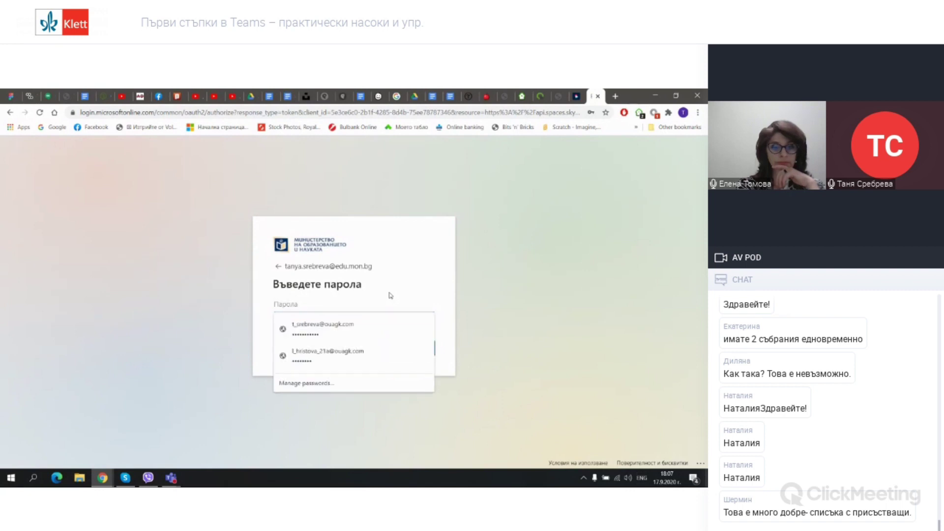
{"action": "type", "text": "••••"}
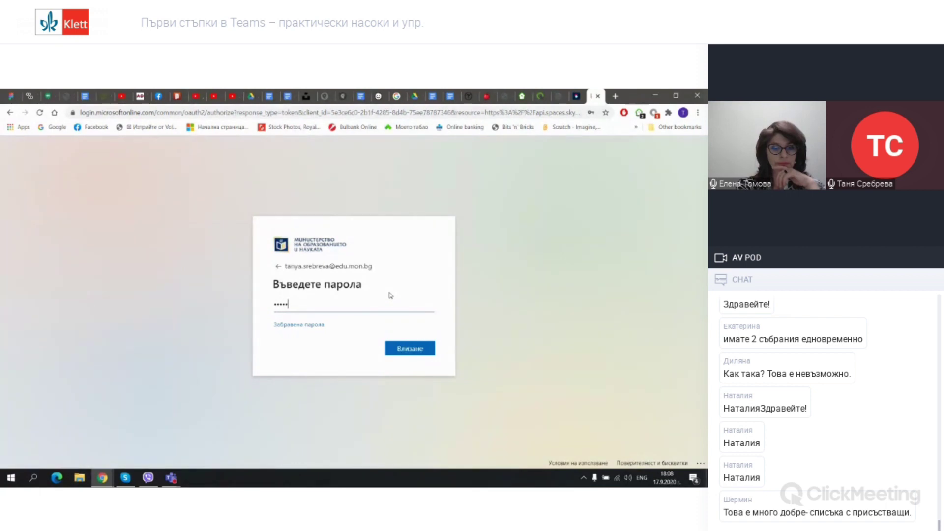
{"action": "left_click", "coordinate": [421, 348]}
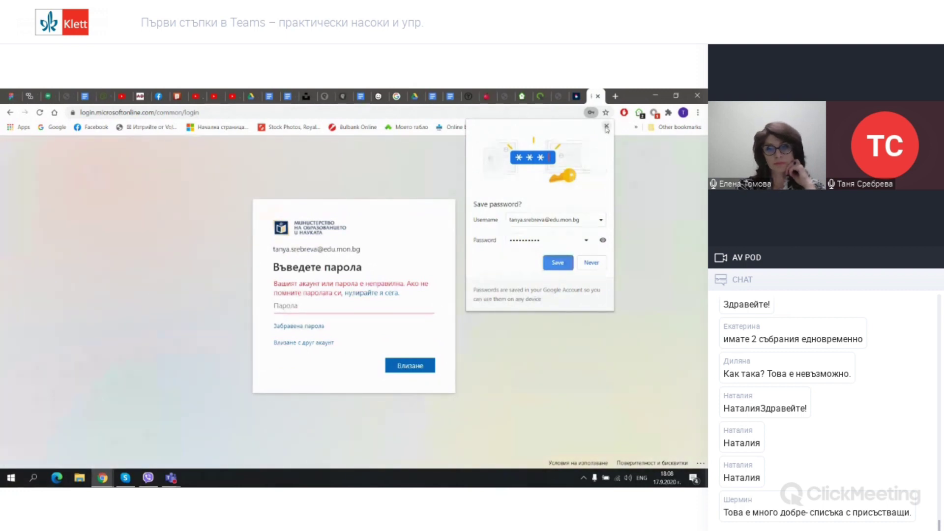
{"action": "left_click", "coordinate": [607, 127]}
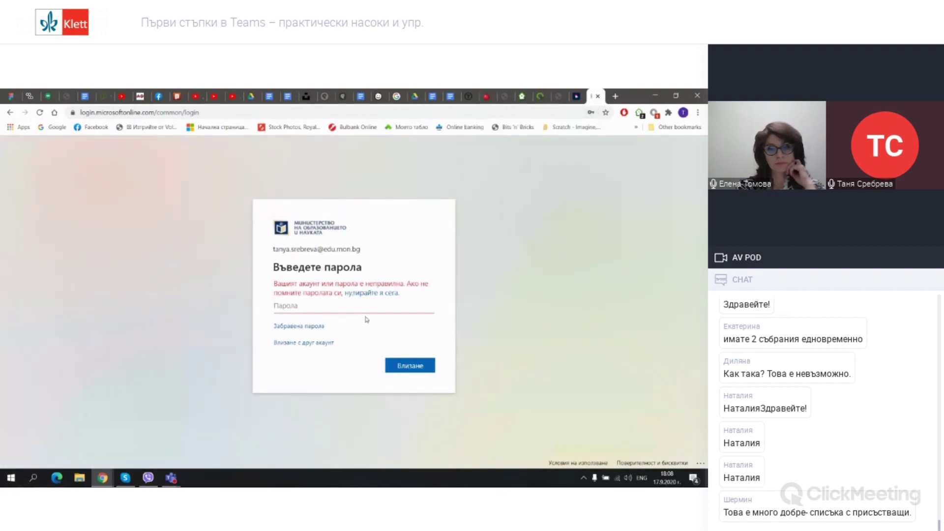
- Enter the account password again, sign in to the meeting options page, and dismiss the offer to save the password
{"action": "type", "text": "•••••"}
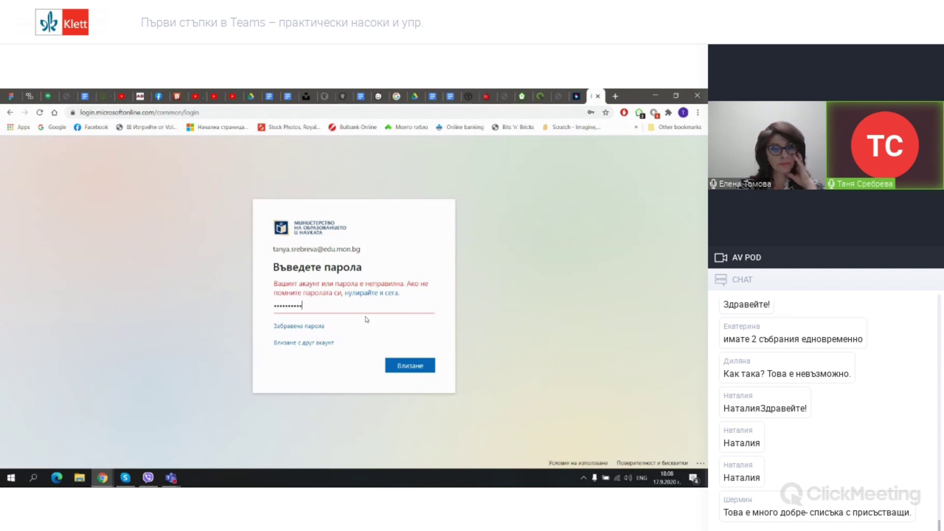
{"action": "type", "text": "•••••"}
{"action": "left_click", "coordinate": [408, 366]}
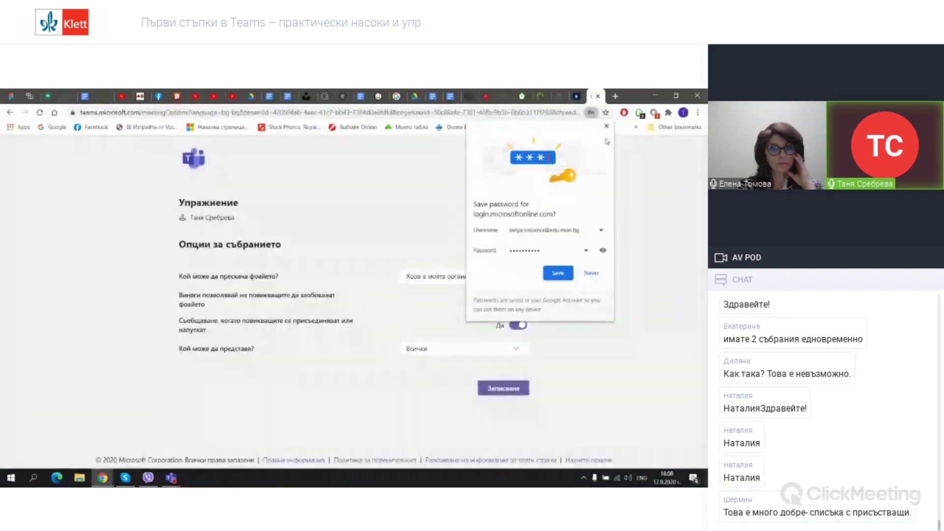
{"action": "left_click", "coordinate": [606, 127]}
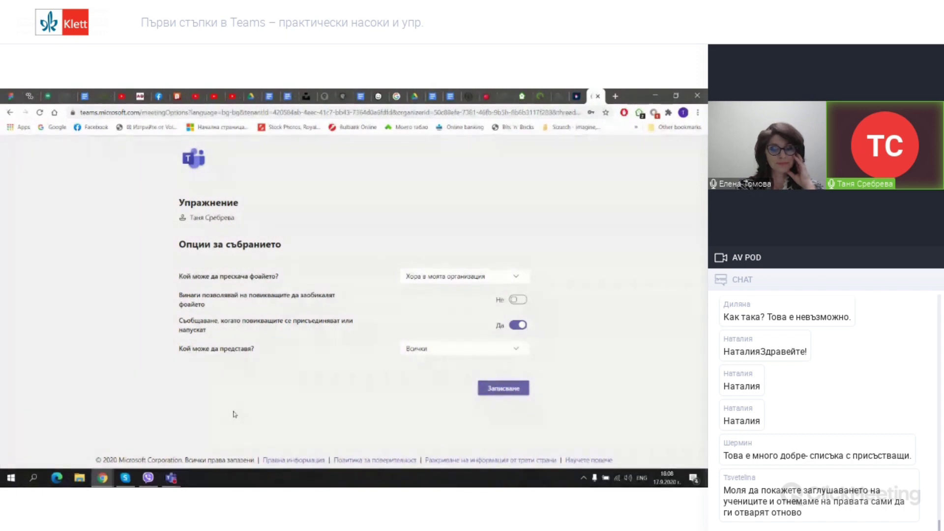
- Switch to the Teams meeting to review the additional participant list actions, and return to the meeting options page in the browser
{"action": "left_click", "coordinate": [170, 478]}
{"action": "left_click", "coordinate": [191, 447]}
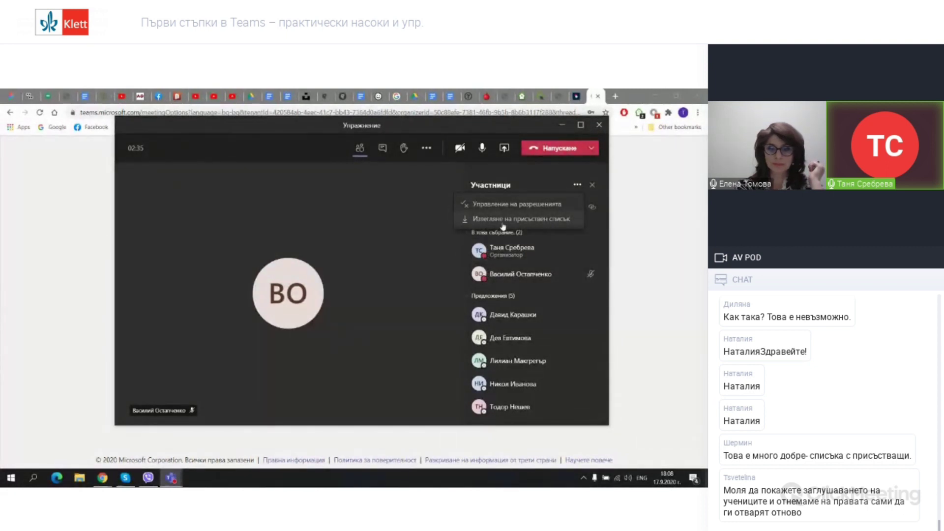
{"action": "left_click", "coordinate": [578, 185]}
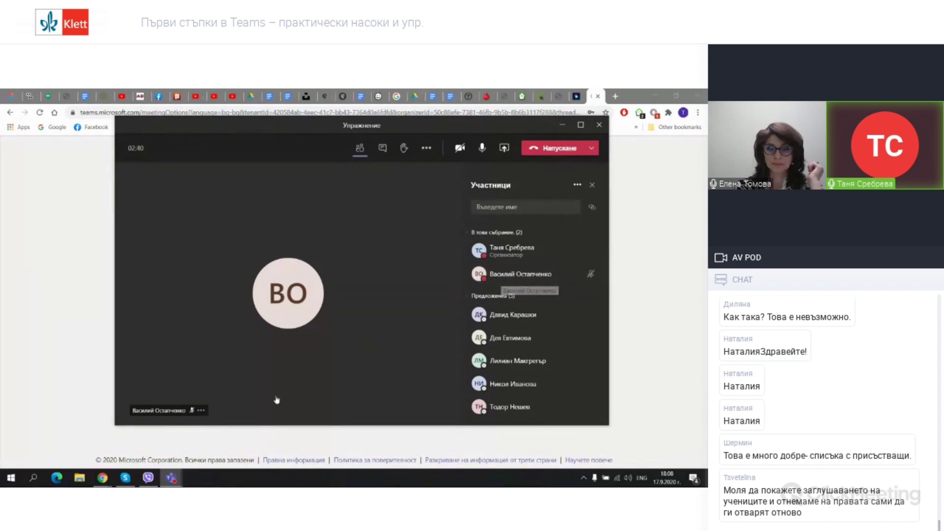
{"action": "left_click", "coordinate": [164, 476]}
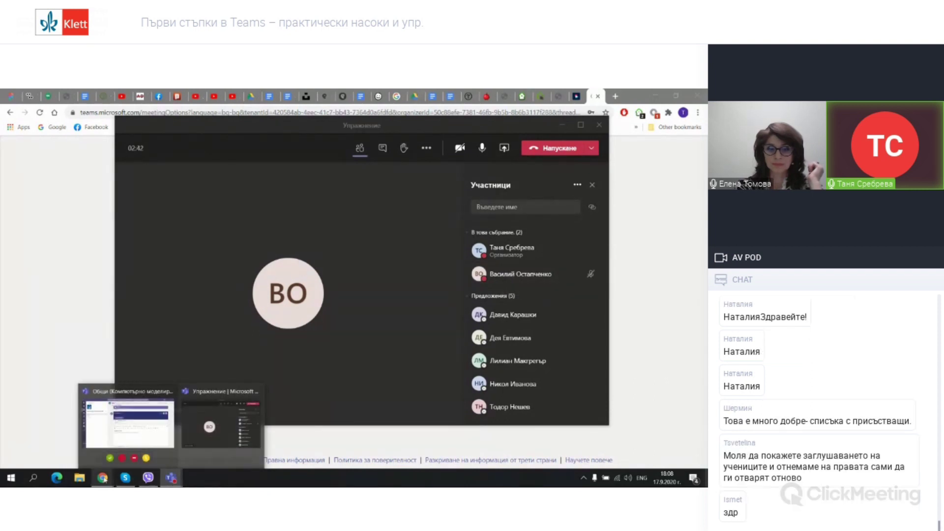
{"action": "mouse_move", "coordinate": [102, 477]}
{"action": "left_click", "coordinate": [70, 452]}
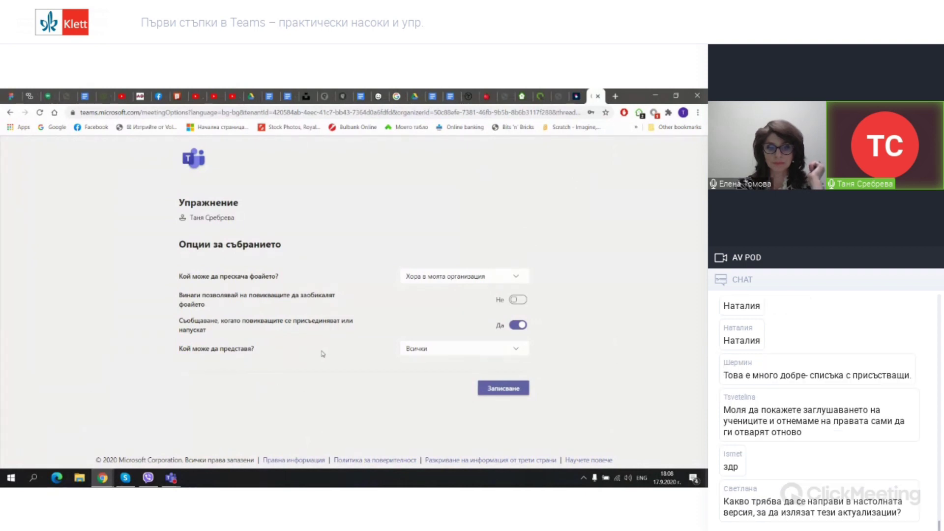
- Set who can present to "Само аз", save the meeting options, and switch back to the "Упражнение" meeting window in Teams
{"action": "left_click", "coordinate": [427, 353]}
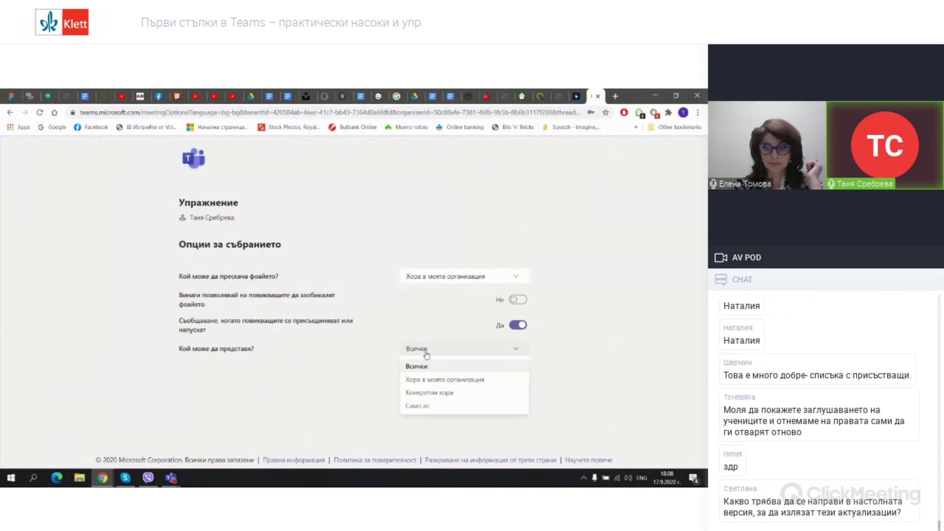
{"action": "left_click", "coordinate": [412, 406]}
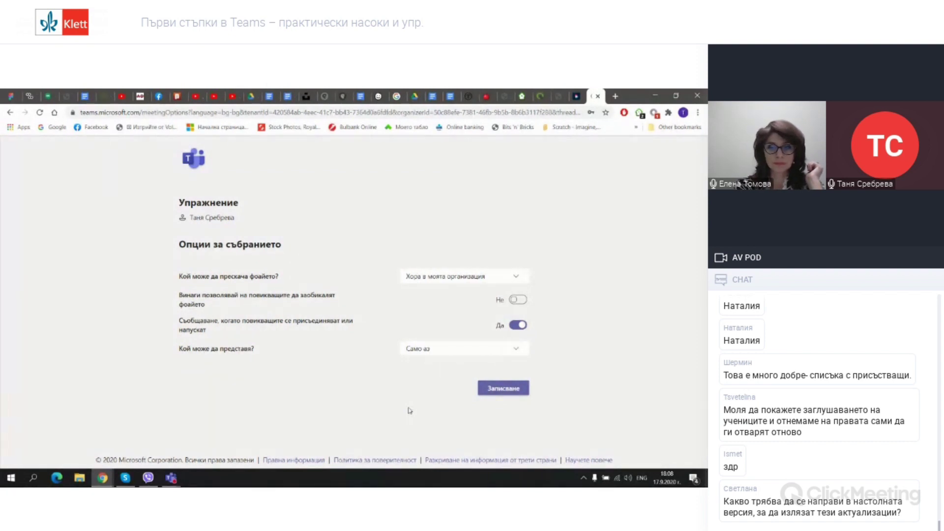
{"action": "left_click", "coordinate": [501, 389]}
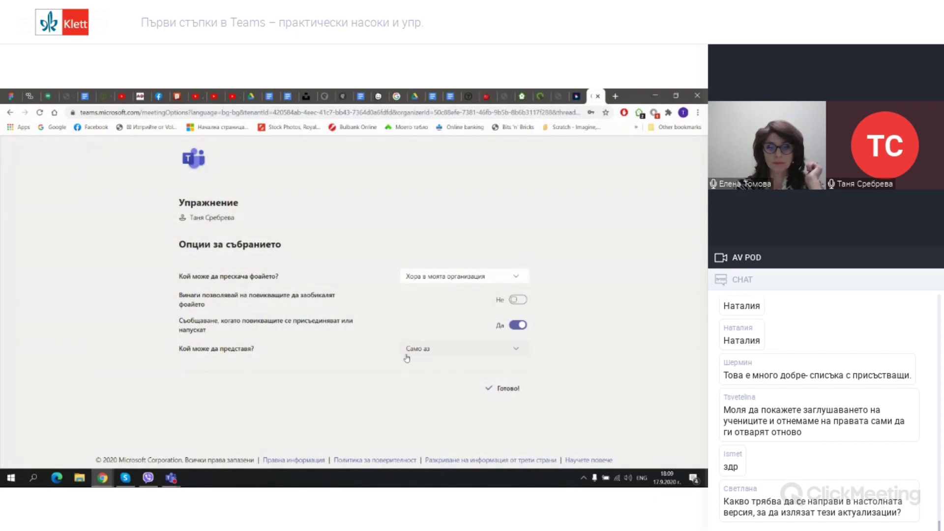
{"action": "mouse_move", "coordinate": [171, 480]}
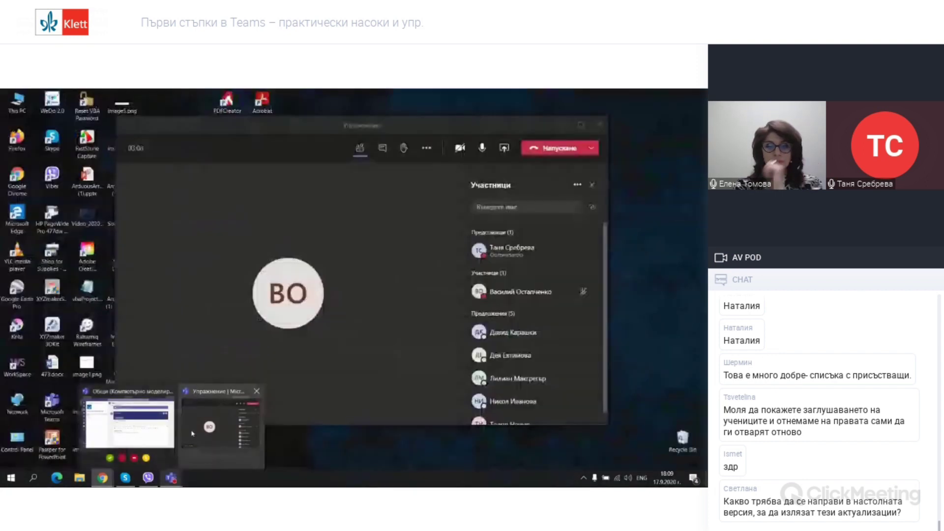
{"action": "left_click", "coordinate": [192, 434]}
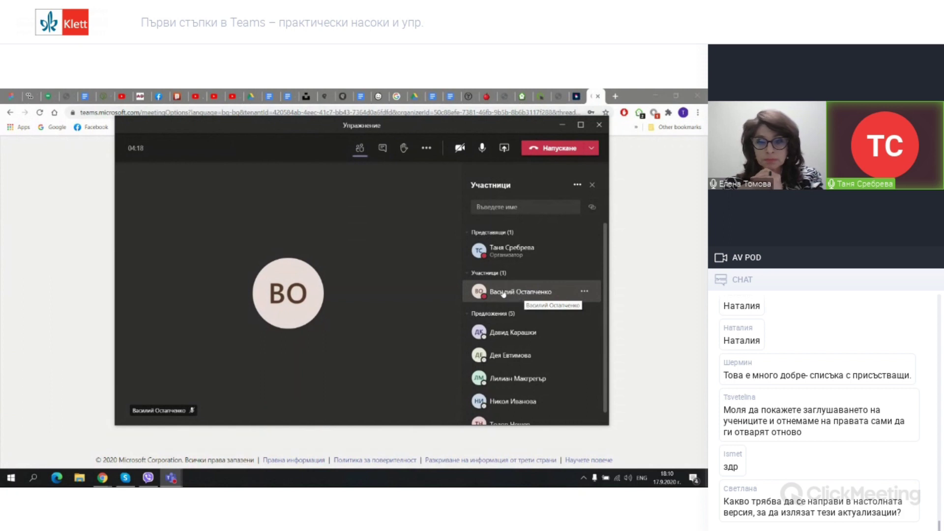
- Make the attending student a presenter and confirm the role change
{"action": "left_click", "coordinate": [584, 294]}
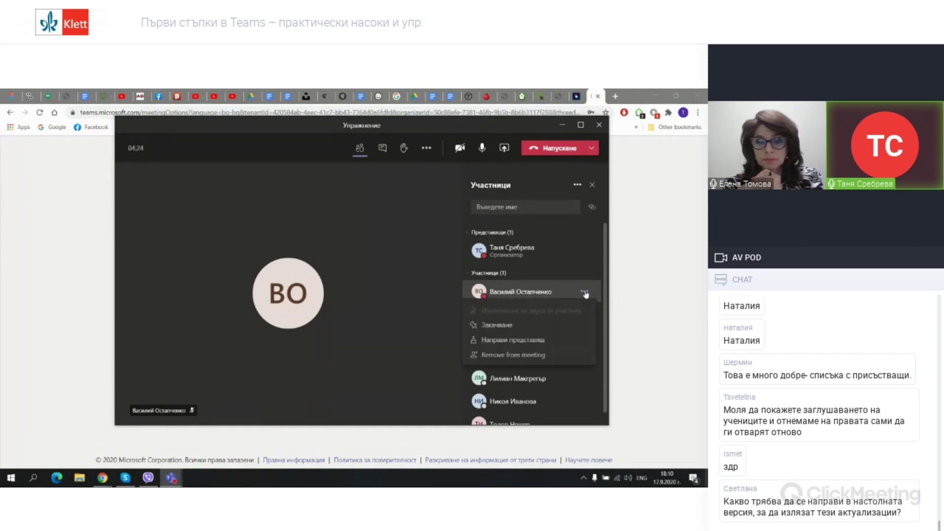
{"action": "left_click", "coordinate": [540, 343]}
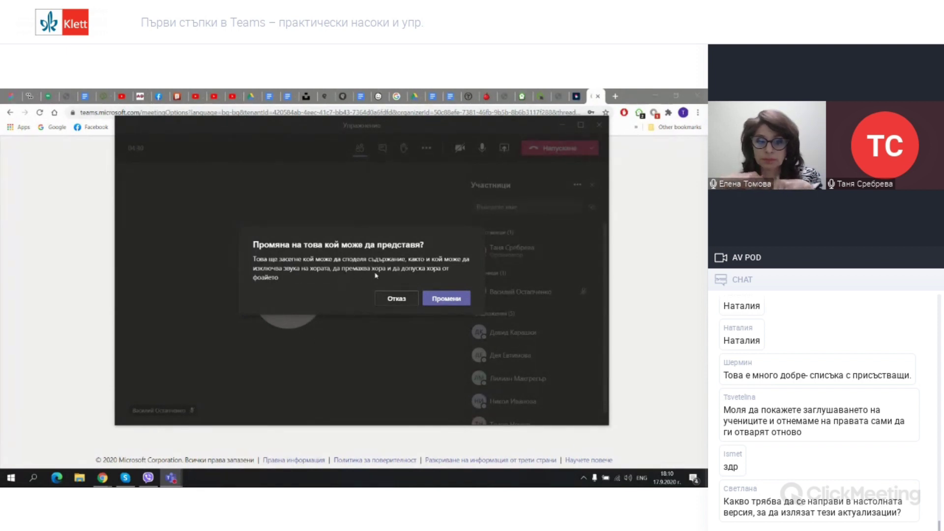
{"action": "left_click", "coordinate": [445, 298]}
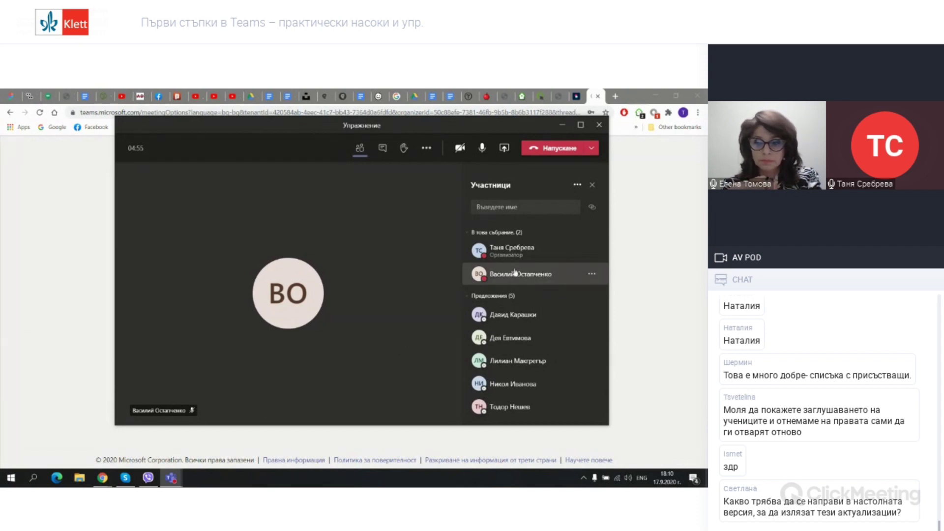
- Change the student's role from presenter back to attendee and confirm the change
{"action": "left_click", "coordinate": [593, 275]}
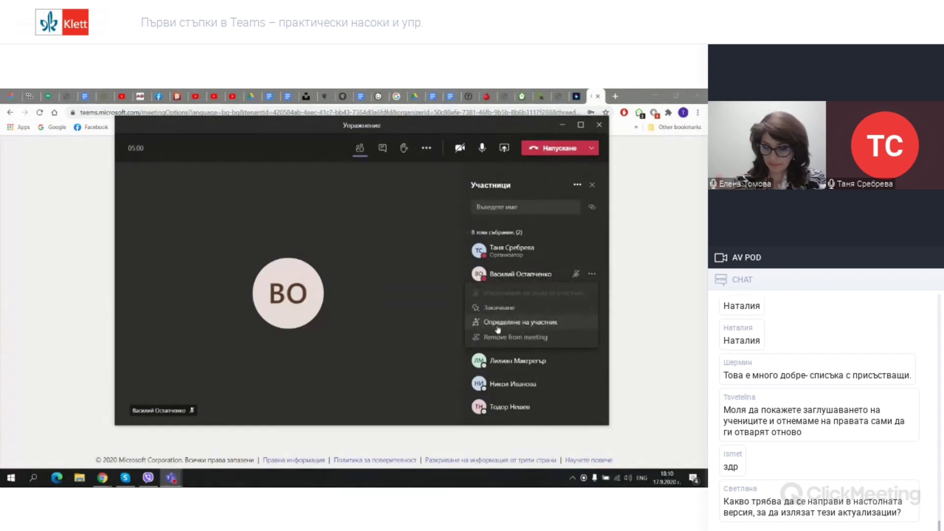
{"action": "left_click", "coordinate": [531, 324]}
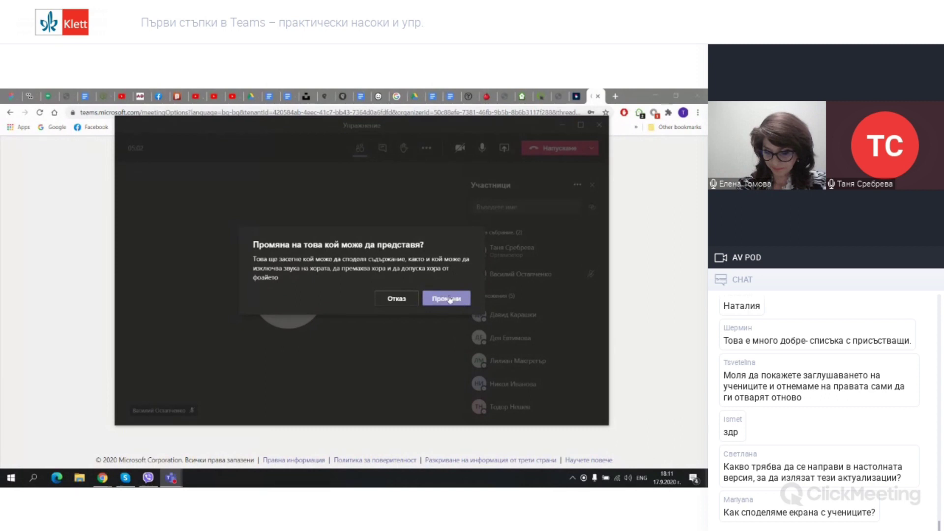
{"action": "left_click", "coordinate": [446, 299]}
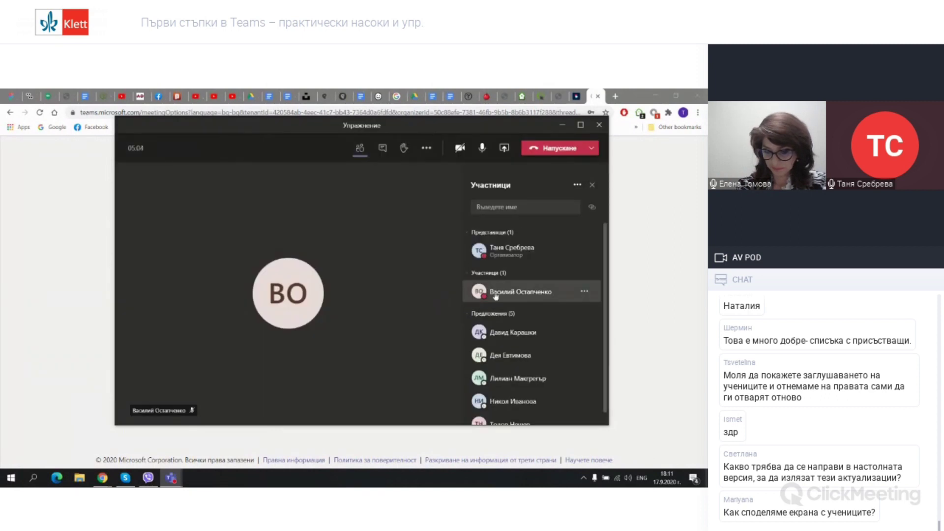
- Hide and reshow the participant list, view its additional actions, and open the meeting chat
{"action": "mouse_move", "coordinate": [498, 332]}
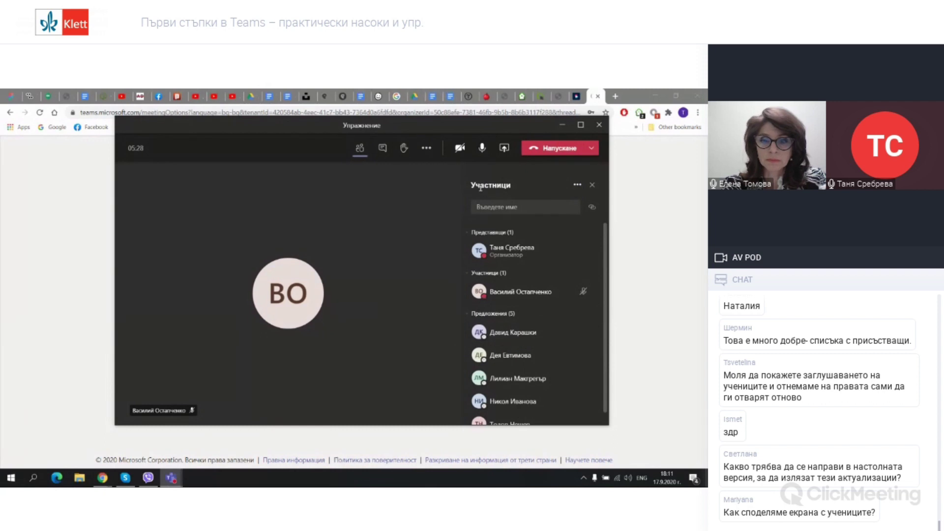
{"action": "left_click", "coordinate": [361, 149]}
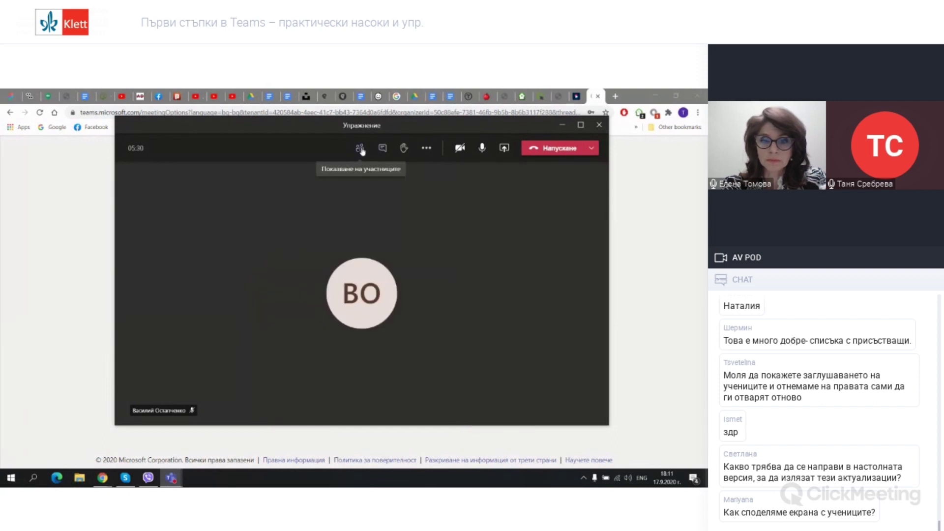
{"action": "left_click", "coordinate": [360, 149]}
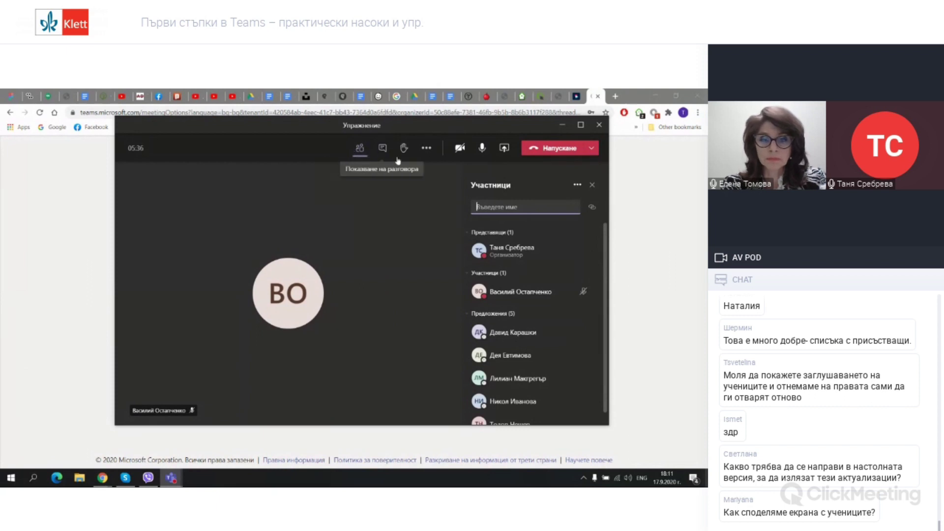
{"action": "left_click", "coordinate": [579, 186]}
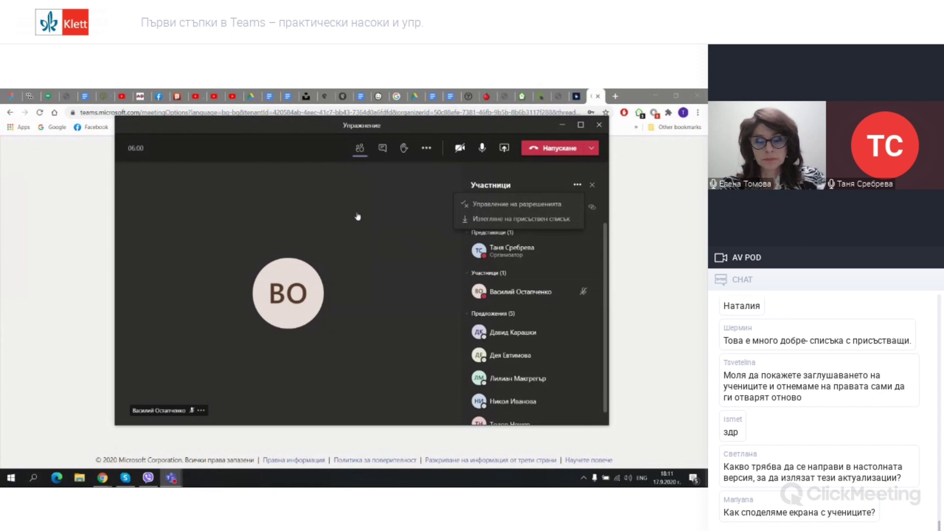
{"action": "left_click", "coordinate": [382, 148]}
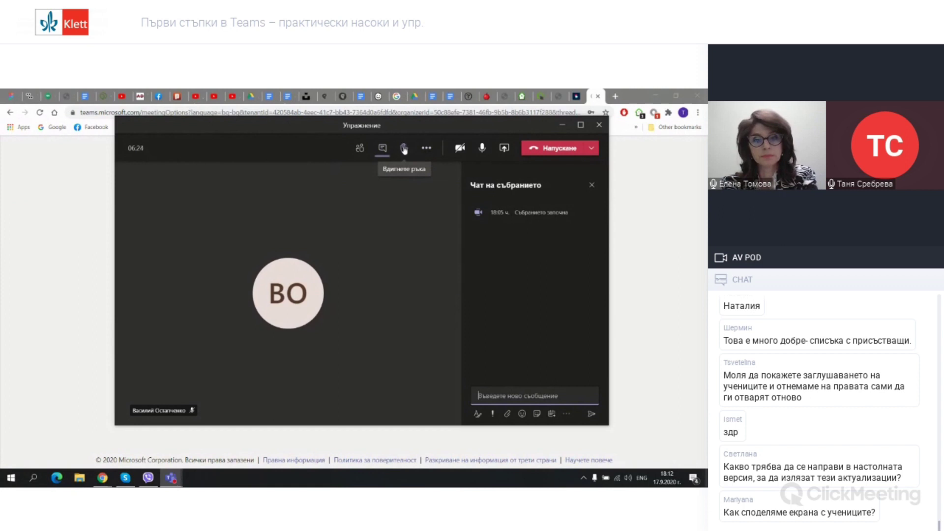
- Return to the participant list and lower the attending student's raised hand
{"action": "left_click", "coordinate": [360, 148]}
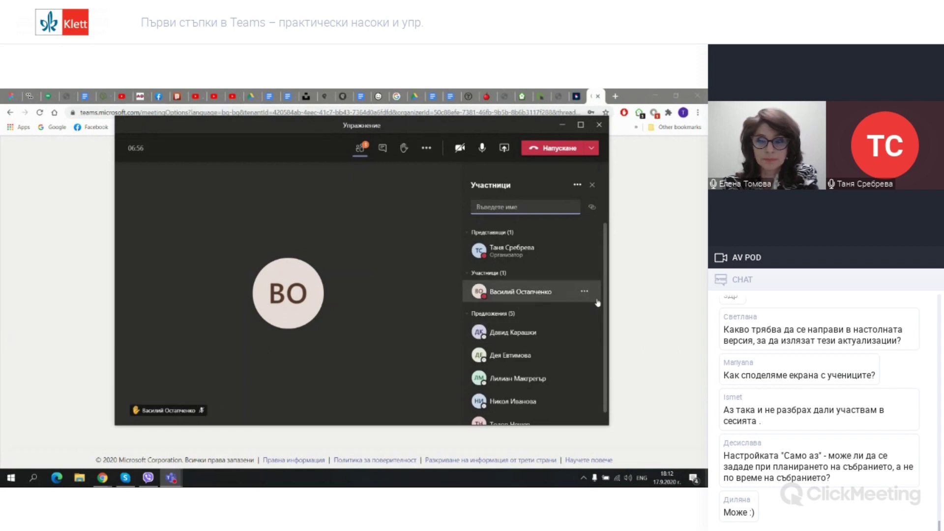
{"action": "left_click", "coordinate": [585, 292]}
{"action": "left_click", "coordinate": [523, 311]}
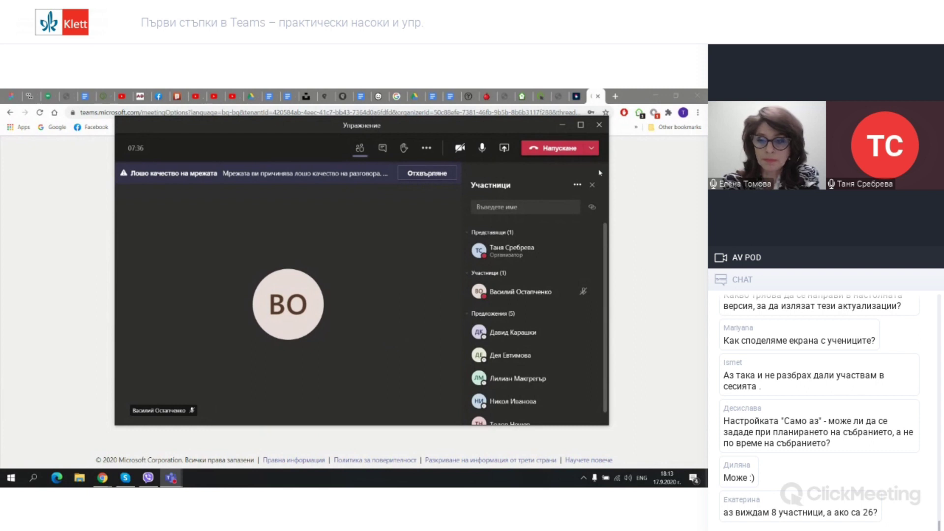
- Dismiss the poor network quality notice and maximize the meeting window
{"action": "left_click", "coordinate": [410, 176]}
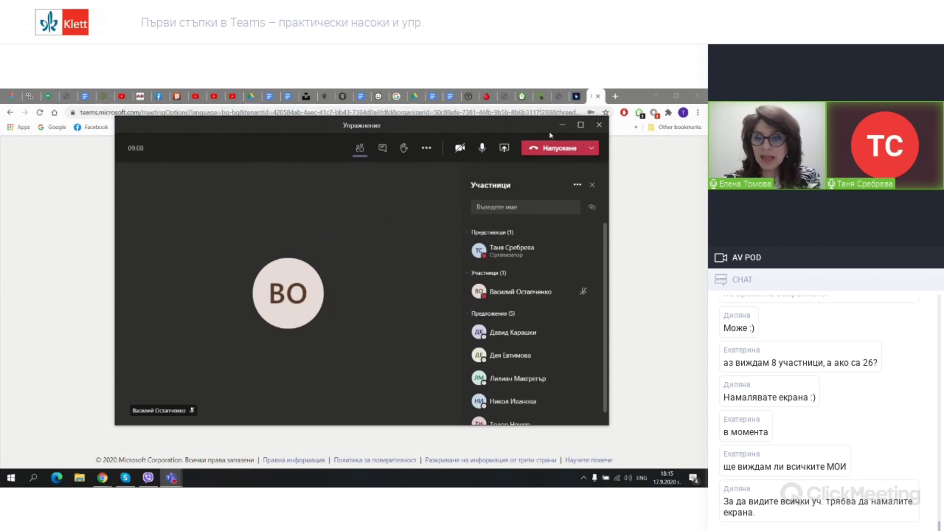
{"action": "left_click", "coordinate": [581, 126]}
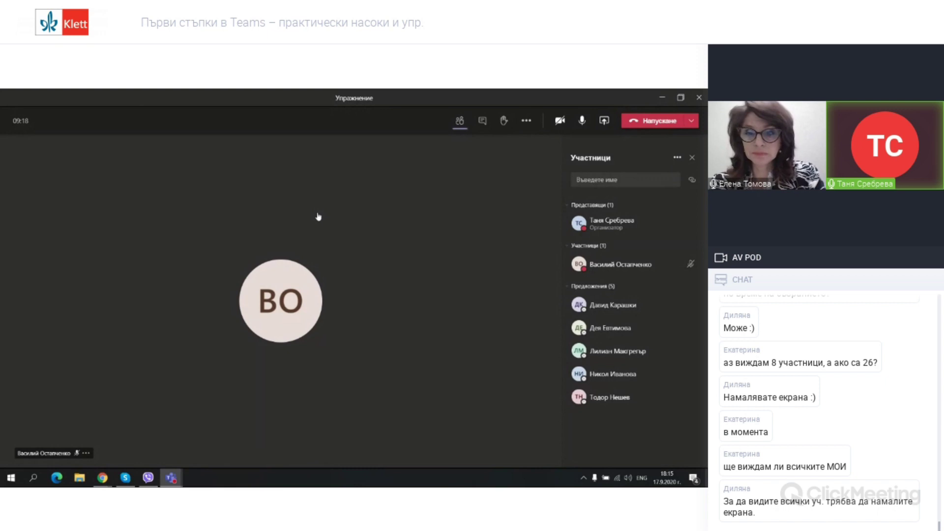
- Share the Presentation1.pptx file from the computer's klas folder as a PowerPoint in the meeting
{"action": "left_click", "coordinate": [526, 122]}
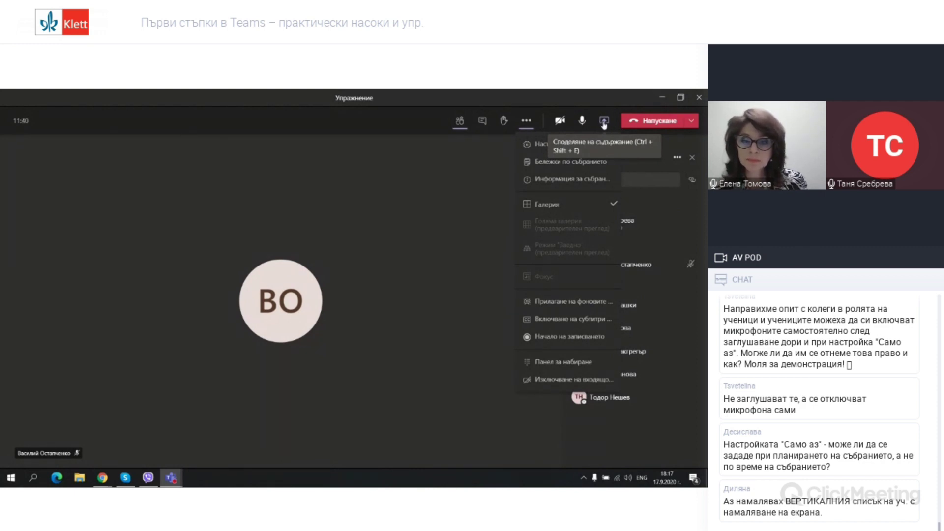
{"action": "left_click", "coordinate": [605, 123]}
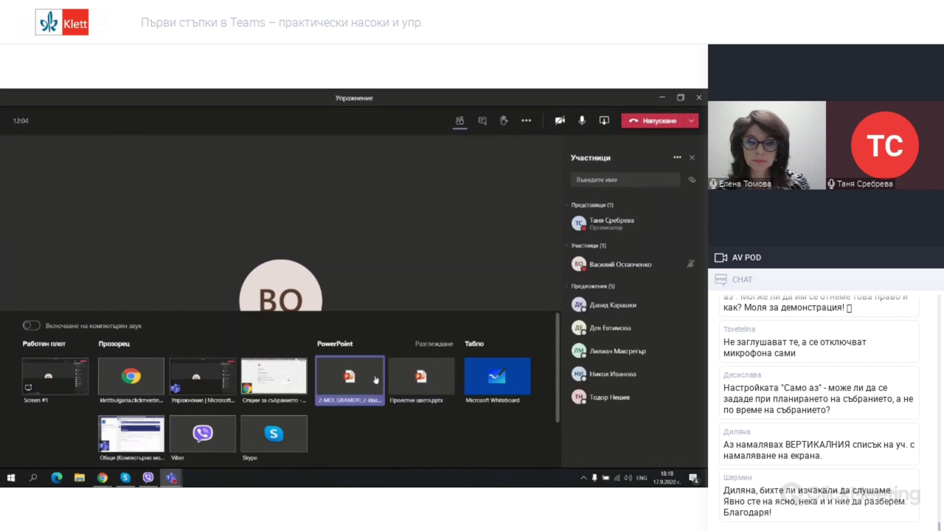
{"action": "left_click", "coordinate": [433, 346]}
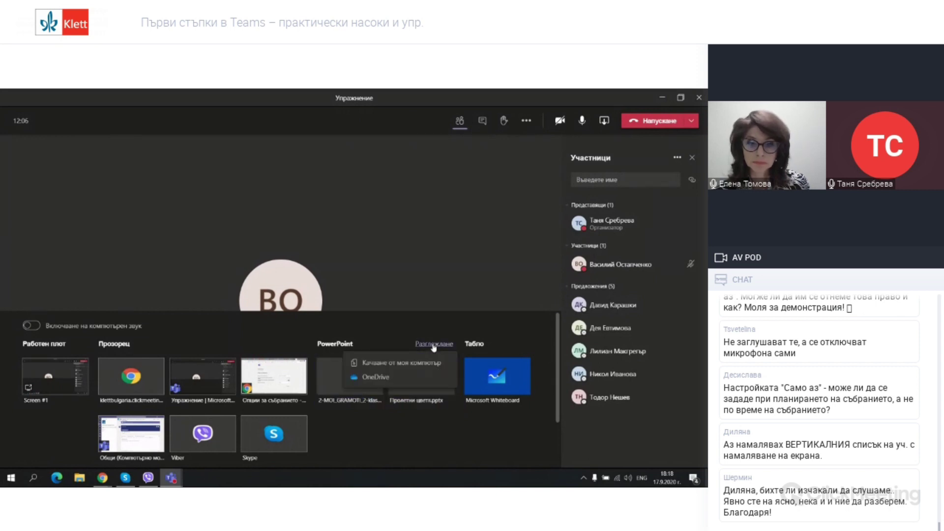
{"action": "left_click", "coordinate": [398, 364]}
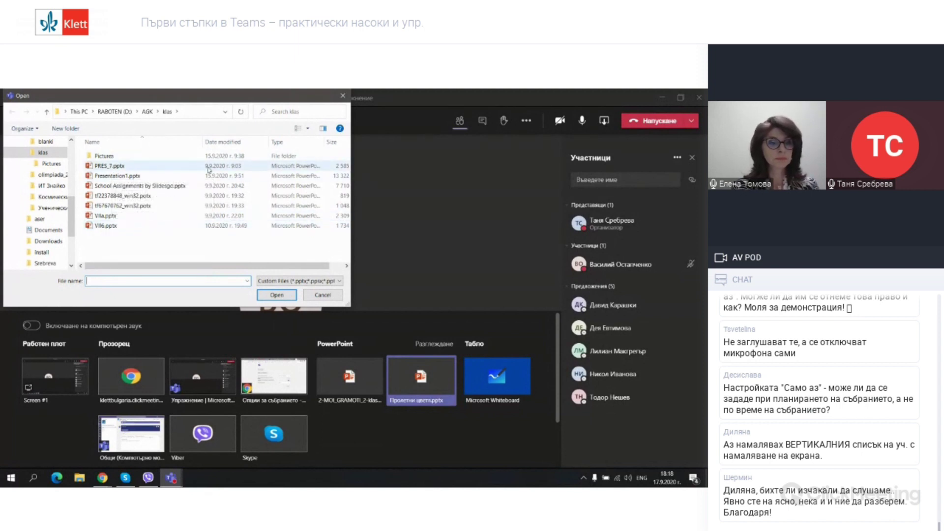
{"action": "left_click", "coordinate": [139, 179]}
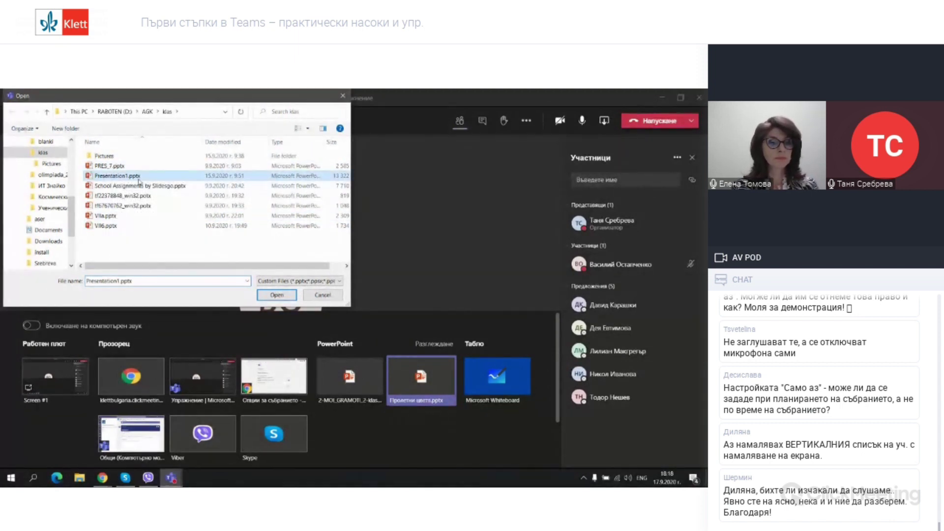
{"action": "left_click", "coordinate": [258, 295]}
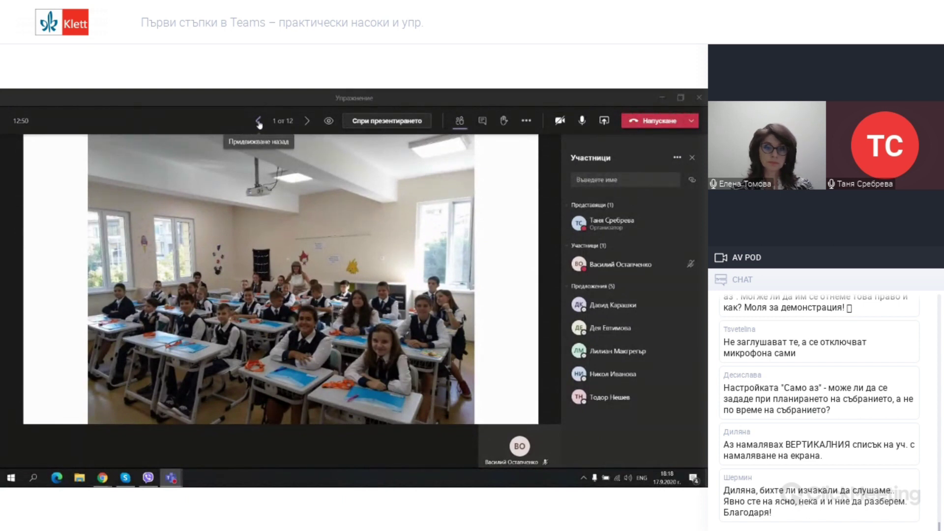
- Advance the shared presentation to slide 4 and prevent participants from moving through the slides on their own
{"action": "left_click", "coordinate": [305, 121]}
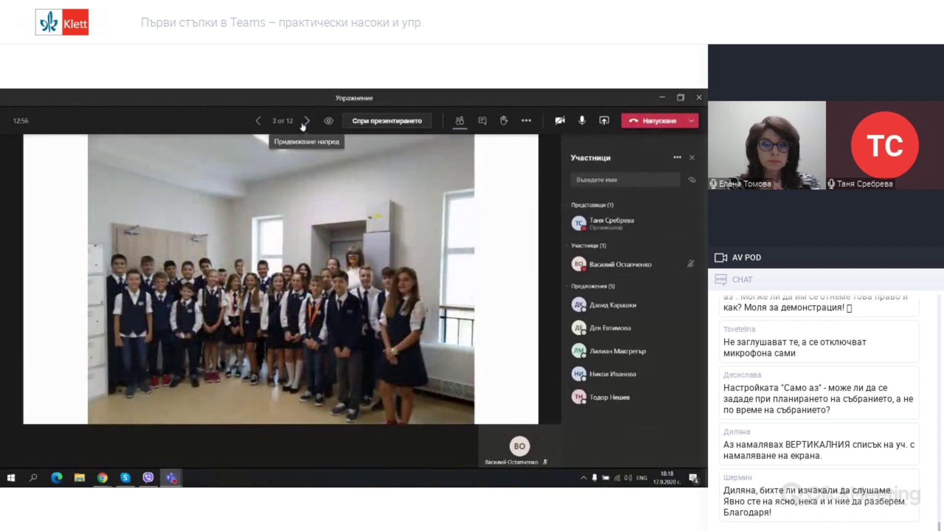
{"action": "left_click", "coordinate": [328, 122]}
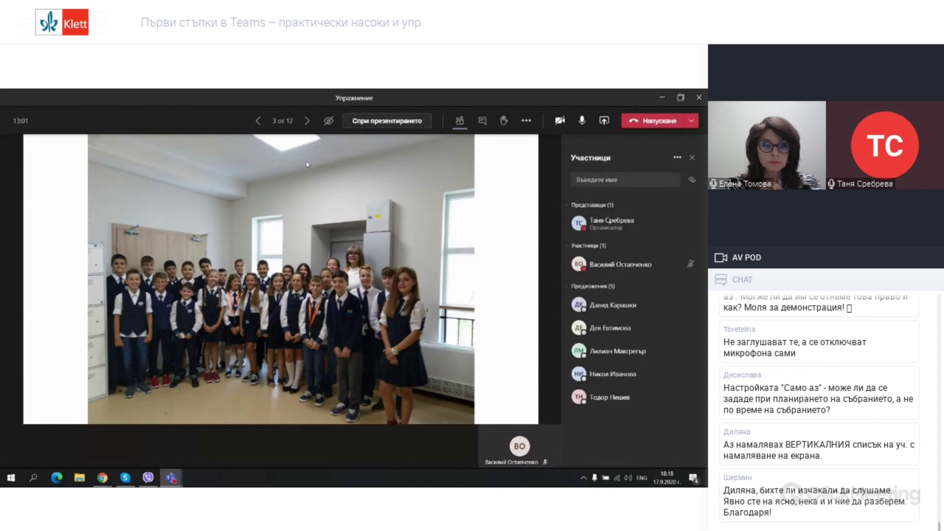
{"action": "left_click", "coordinate": [307, 122]}
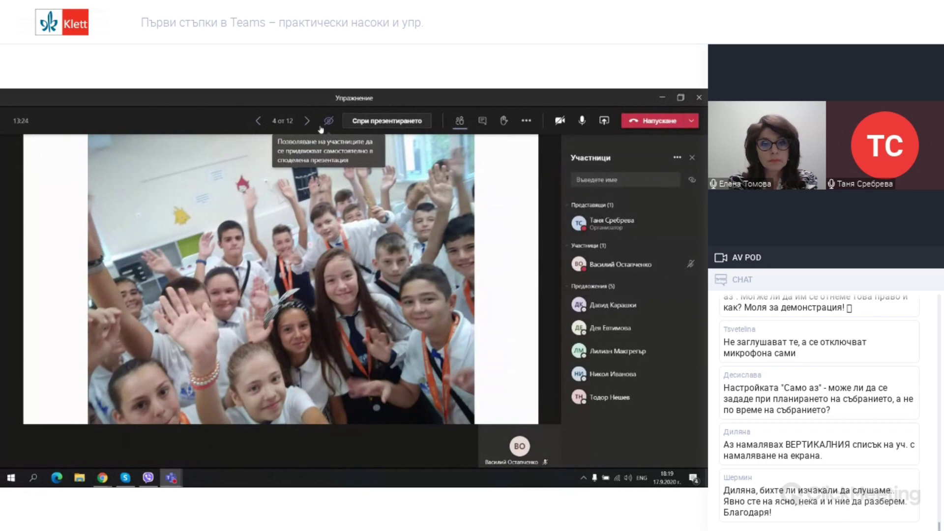
- Stop presenting the PowerPoint and share the entire desktop, Screen #1, in the meeting
{"action": "left_click", "coordinate": [387, 120]}
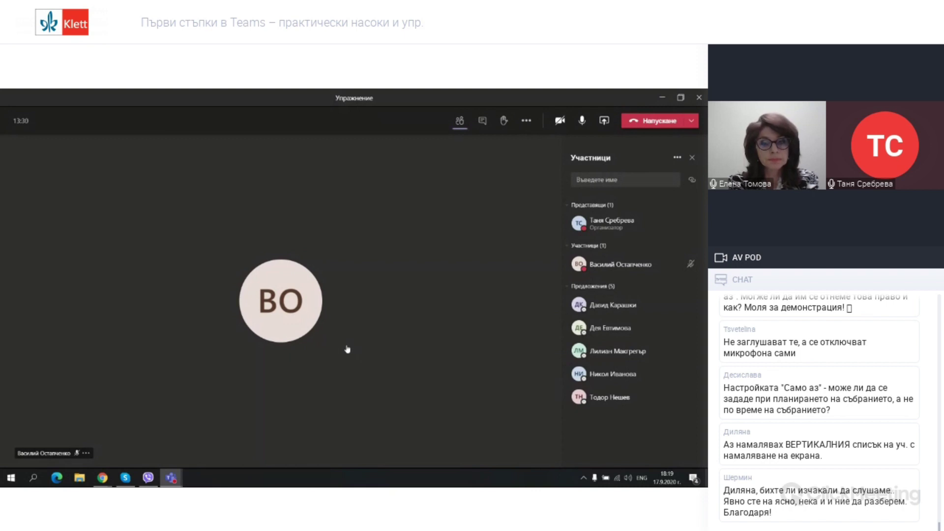
{"action": "left_click", "coordinate": [607, 123]}
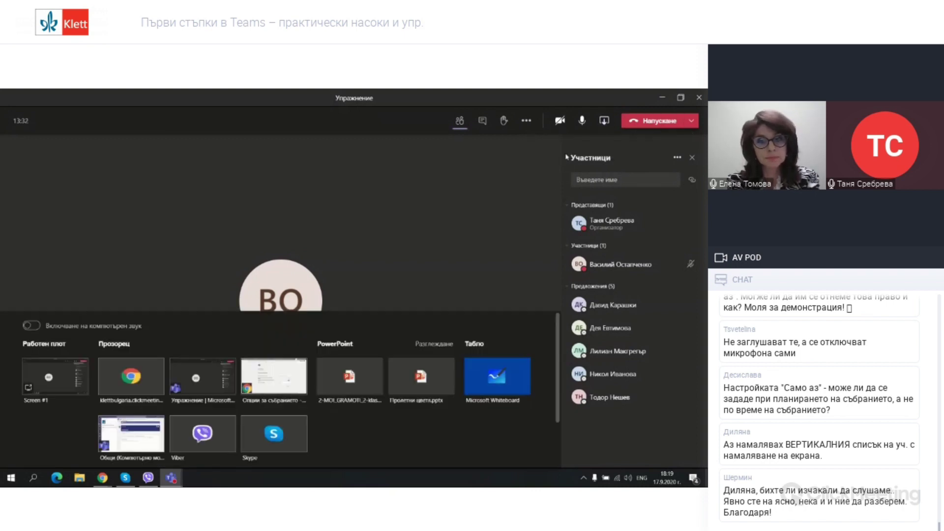
{"action": "left_click", "coordinate": [59, 380]}
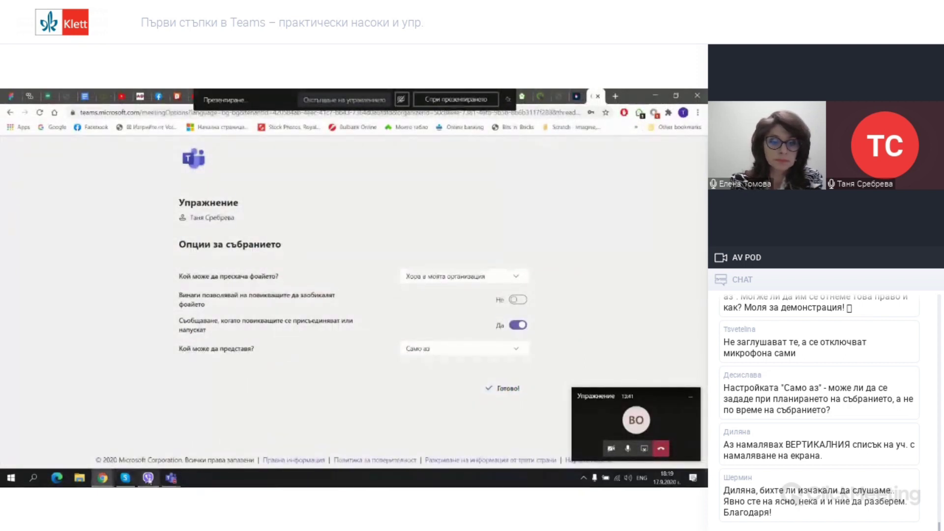
- Switch to the main Teams window showing the Общи channel and open the Клет България app
{"action": "mouse_move", "coordinate": [173, 480]}
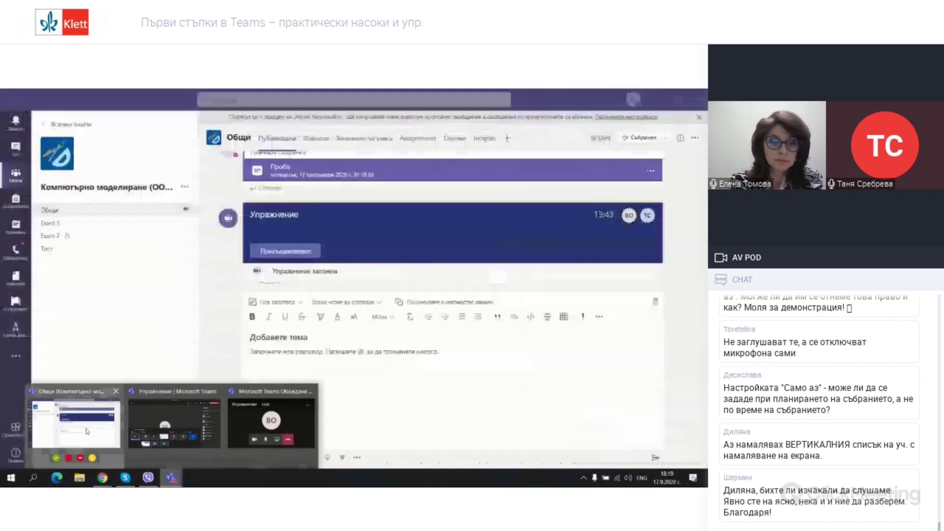
{"action": "left_click", "coordinate": [87, 431]}
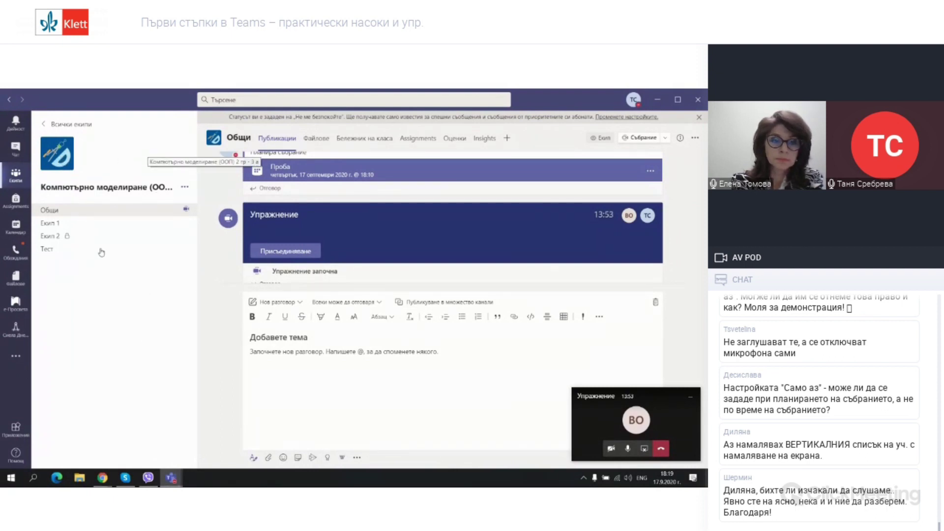
{"action": "left_click", "coordinate": [16, 362]}
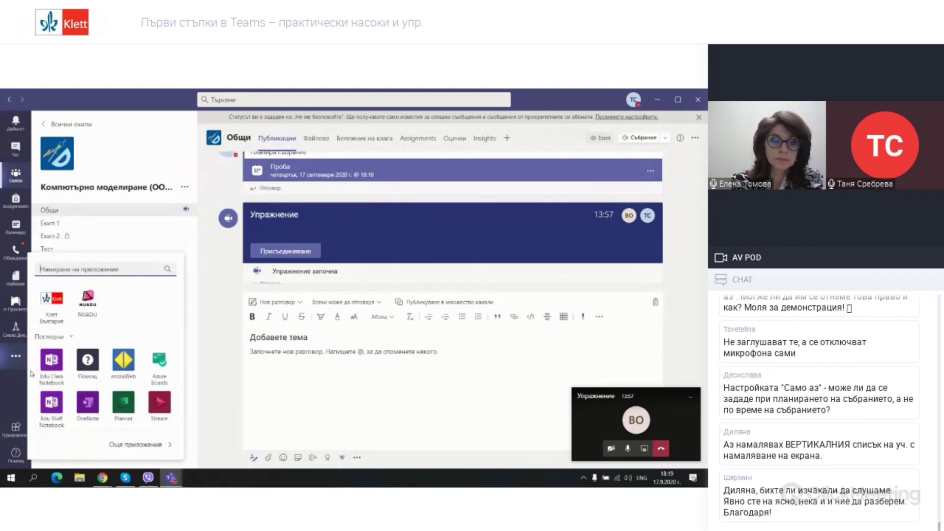
{"action": "left_click", "coordinate": [54, 301]}
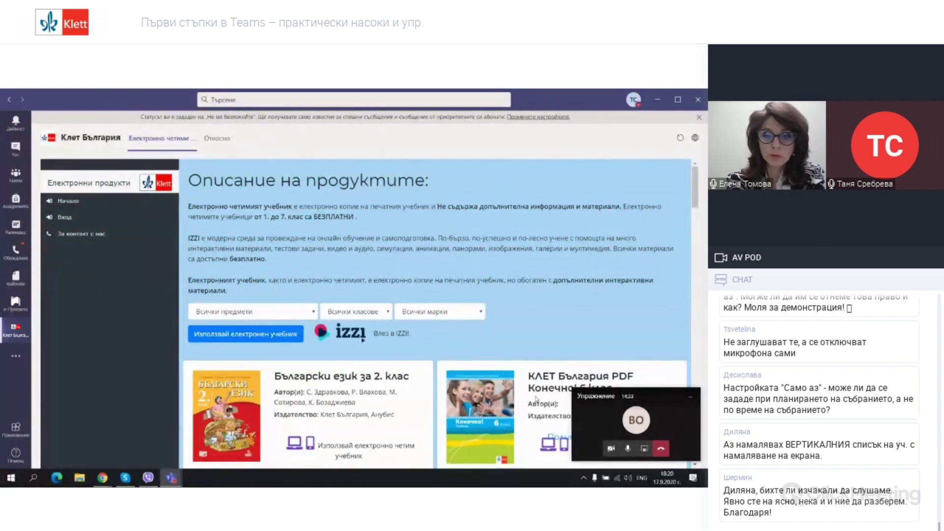
- Minimize the floating meeting window and look through the first page of electronic textbooks in the Клет България catalogue
{"action": "scroll", "coordinate": [428, 327], "scroll_direction": "down", "scroll_amount": 2}
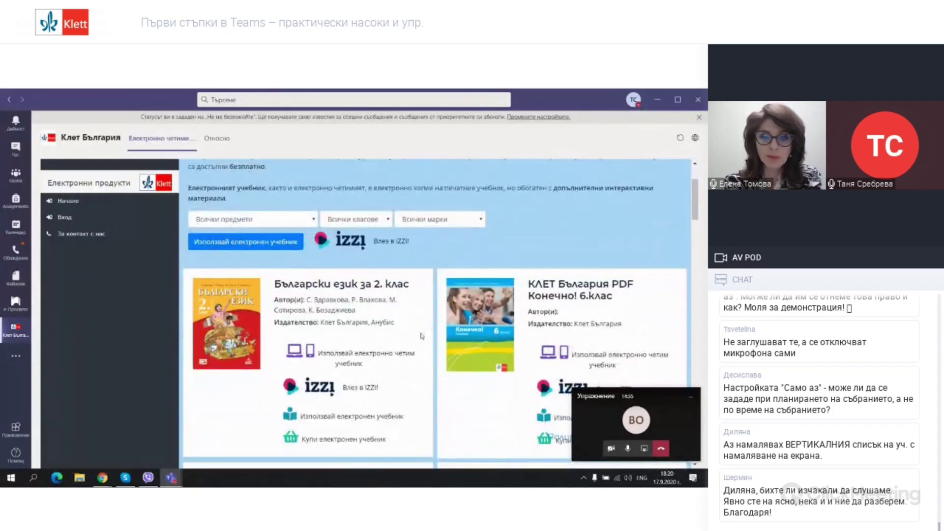
{"action": "left_click", "coordinate": [690, 401]}
{"action": "scroll", "coordinate": [432, 284], "scroll_direction": "down", "scroll_amount": 2}
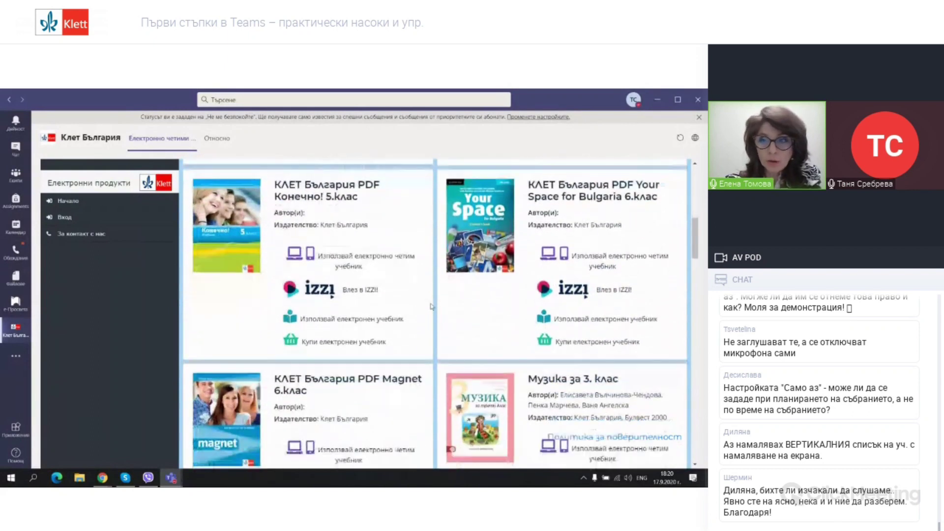
{"action": "scroll", "coordinate": [432, 306], "scroll_direction": "down", "scroll_amount": 4}
{"action": "scroll", "coordinate": [435, 303], "scroll_direction": "down", "scroll_amount": 3}
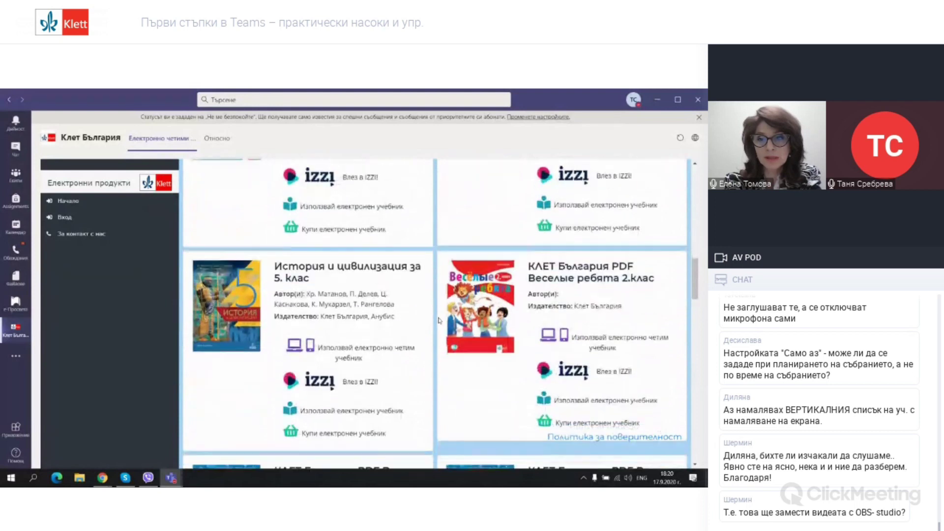
{"action": "scroll", "coordinate": [439, 320], "scroll_direction": "down", "scroll_amount": 3}
{"action": "scroll", "coordinate": [439, 320], "scroll_direction": "down", "scroll_amount": 7}
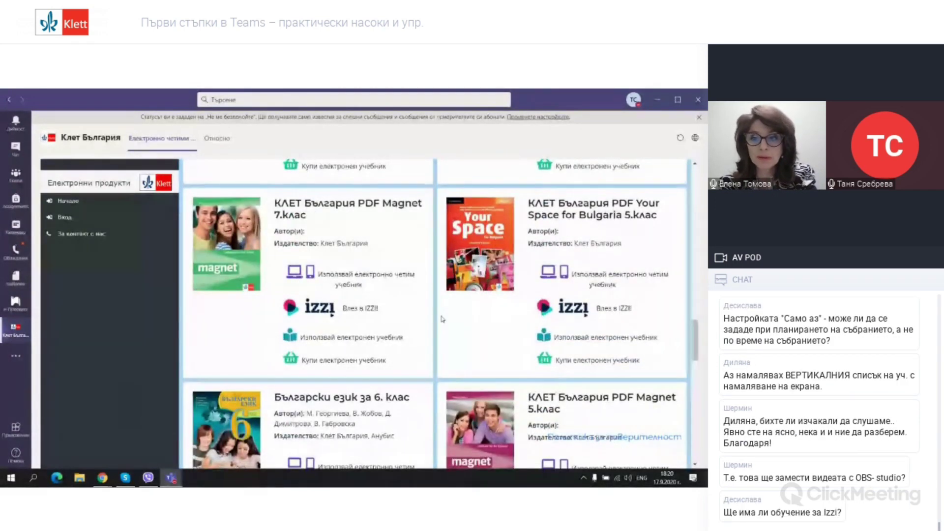
{"action": "scroll", "coordinate": [442, 319], "scroll_direction": "down", "scroll_amount": 3}
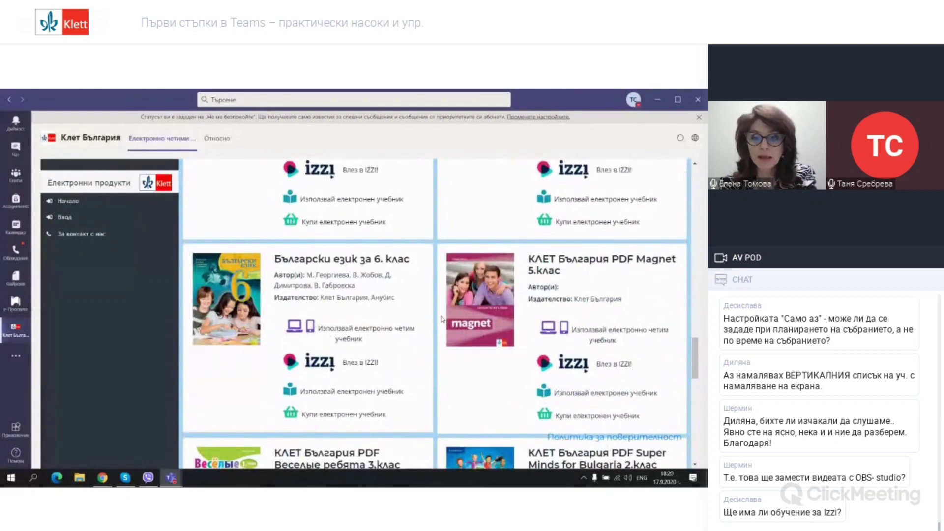
{"action": "scroll", "coordinate": [441, 319], "scroll_direction": "up", "scroll_amount": 4}
{"action": "scroll", "coordinate": [444, 318], "scroll_direction": "down", "scroll_amount": 12}
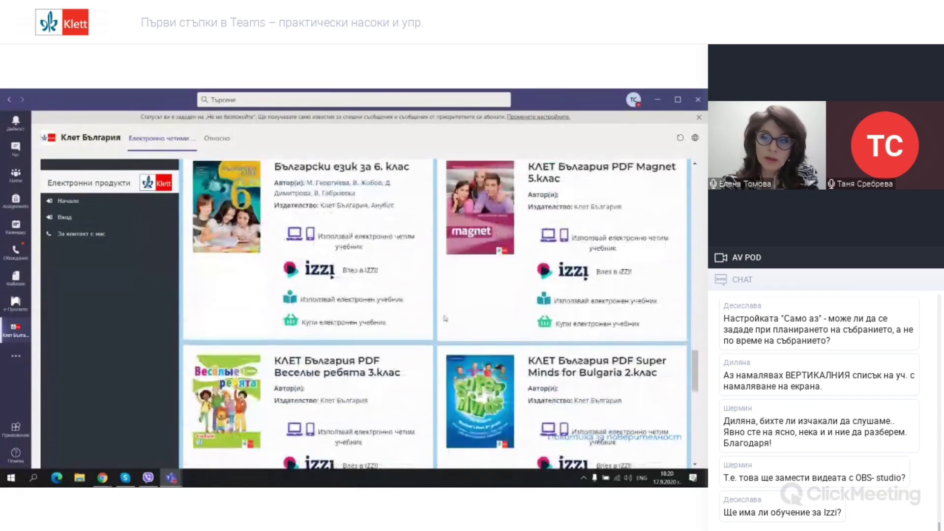
{"action": "scroll", "coordinate": [445, 317], "scroll_direction": "down", "scroll_amount": 3}
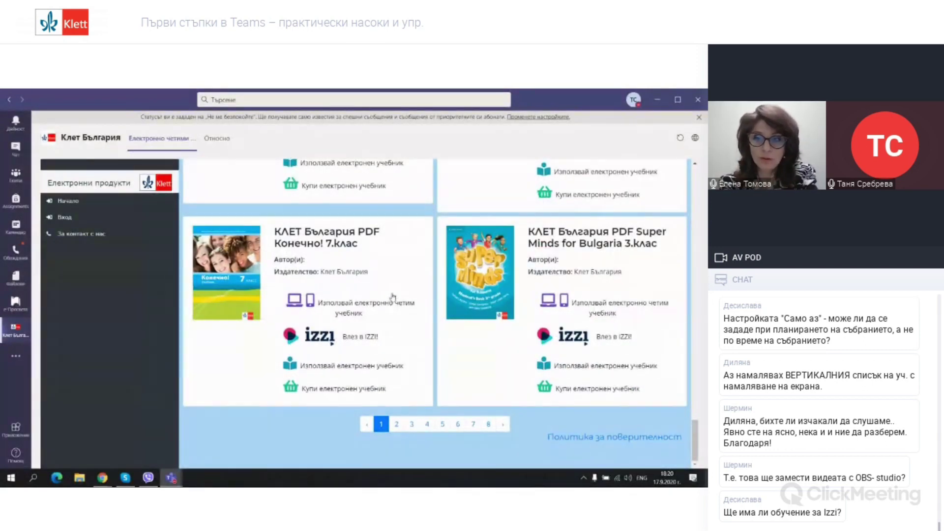
- Go to page 2 of the textbook catalogue and open the IZZI platform from the Читанка за 2. клас entry
{"action": "left_click", "coordinate": [396, 425]}
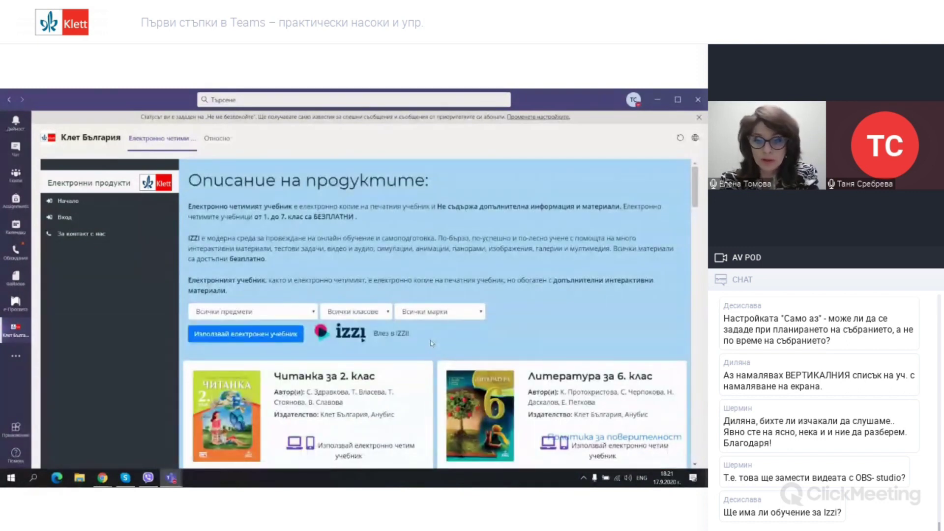
{"action": "scroll", "coordinate": [432, 342], "scroll_direction": "down", "scroll_amount": 3}
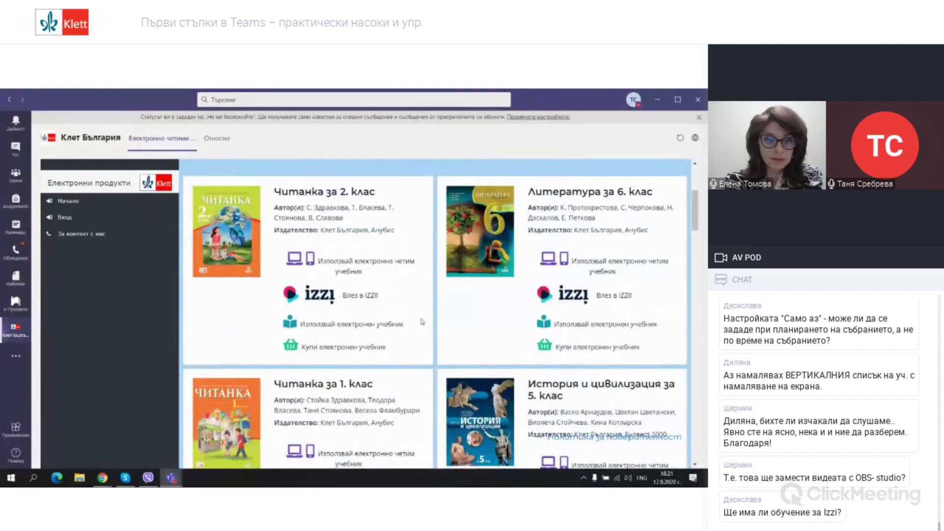
{"action": "scroll", "coordinate": [422, 322], "scroll_direction": "up", "scroll_amount": 2}
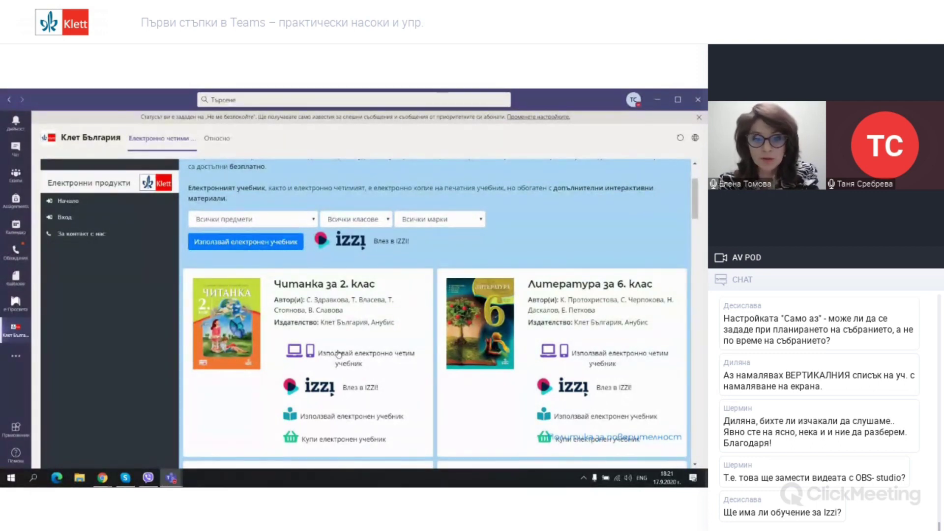
{"action": "left_click", "coordinate": [323, 391]}
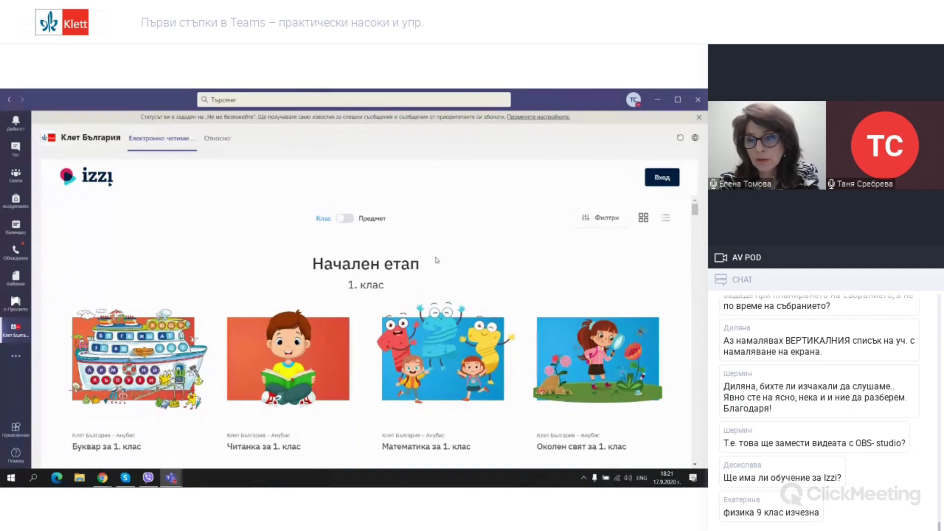
- Look through the IZZI textbook library for the primary stage, from 1st grade to 3rd grade
{"action": "scroll", "coordinate": [484, 253], "scroll_direction": "down", "scroll_amount": 4}
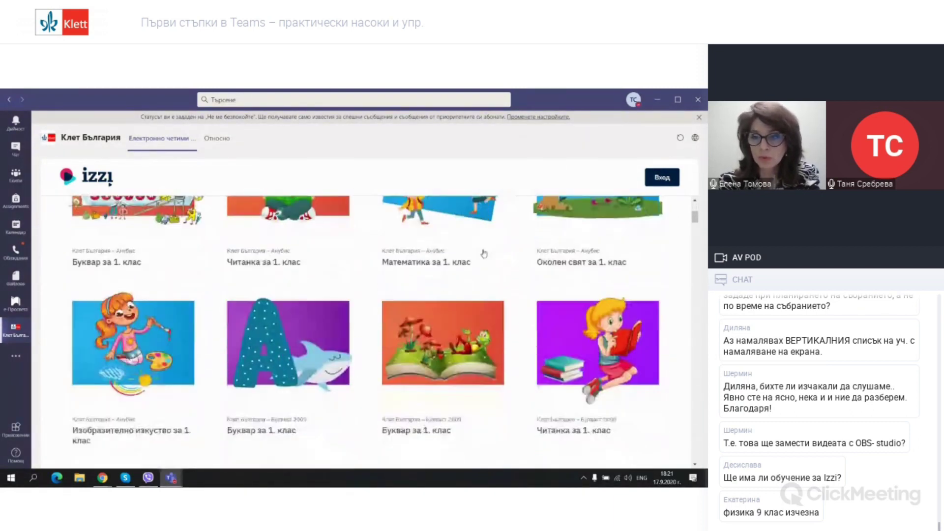
{"action": "scroll", "coordinate": [484, 255], "scroll_direction": "down", "scroll_amount": 3}
{"action": "scroll", "coordinate": [484, 254], "scroll_direction": "down", "scroll_amount": 4}
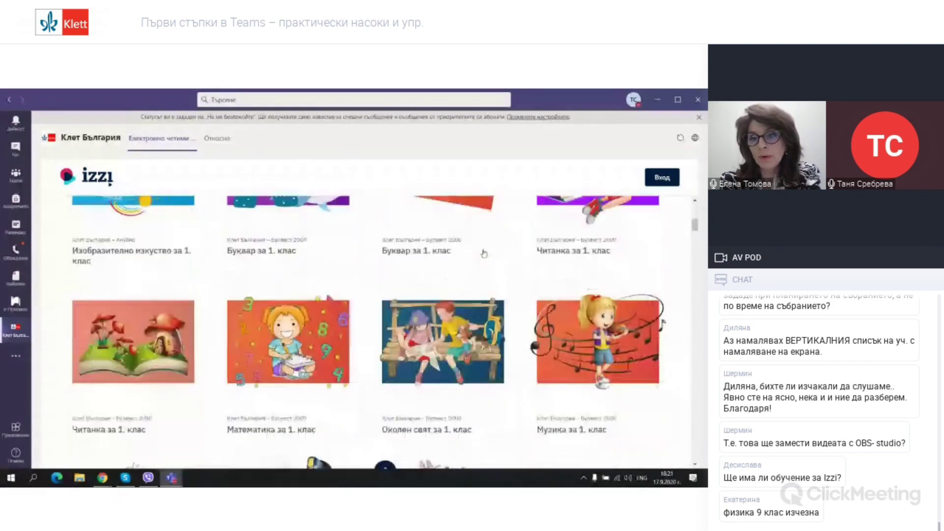
{"action": "scroll", "coordinate": [484, 253], "scroll_direction": "down", "scroll_amount": 1}
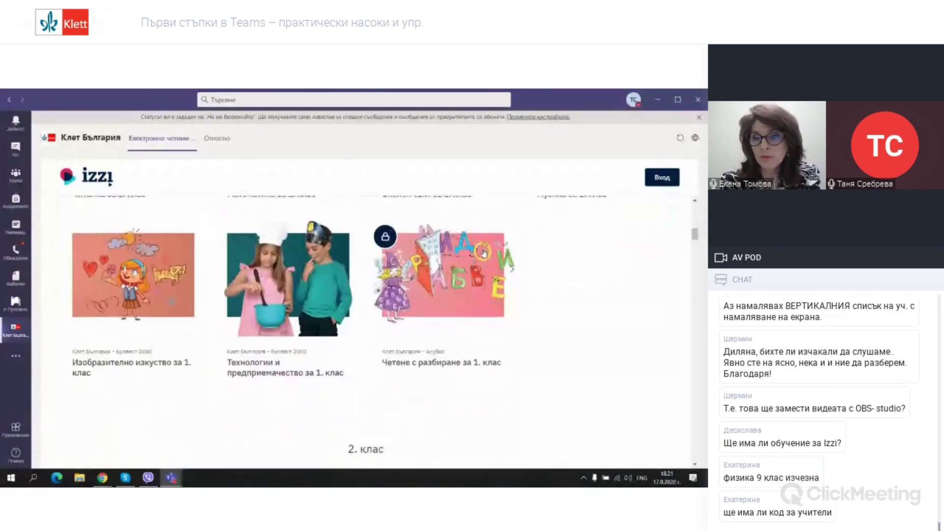
{"action": "scroll", "coordinate": [475, 264], "scroll_direction": "down", "scroll_amount": 2}
{"action": "scroll", "coordinate": [475, 264], "scroll_direction": "down", "scroll_amount": 4}
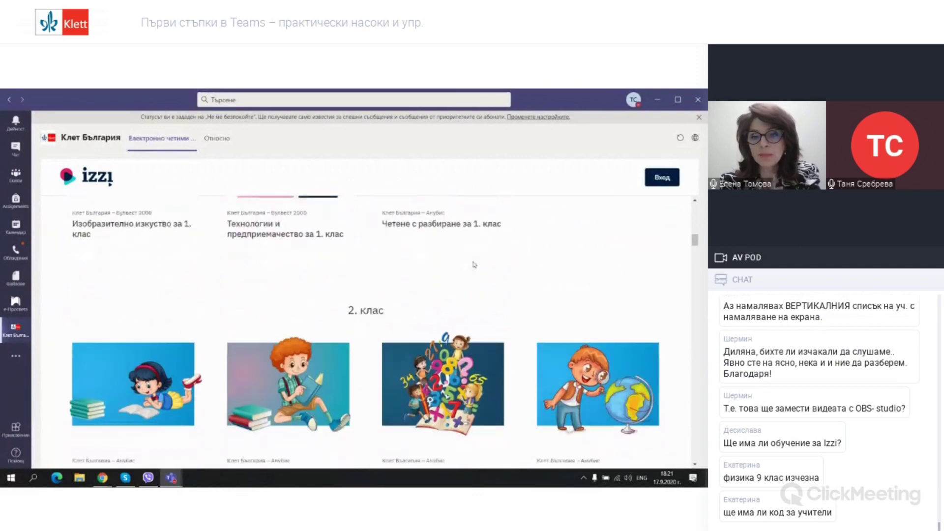
{"action": "scroll", "coordinate": [473, 264], "scroll_direction": "down", "scroll_amount": 4}
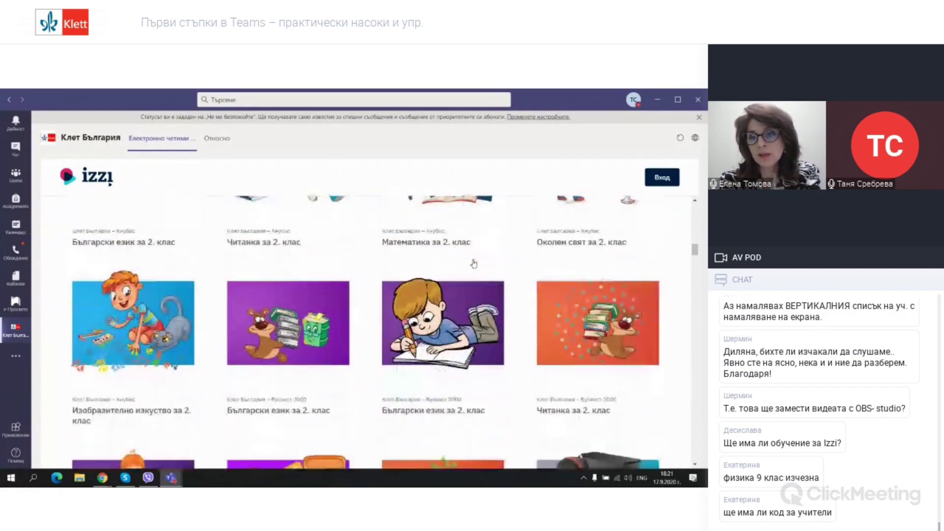
{"action": "scroll", "coordinate": [474, 264], "scroll_direction": "down", "scroll_amount": 3}
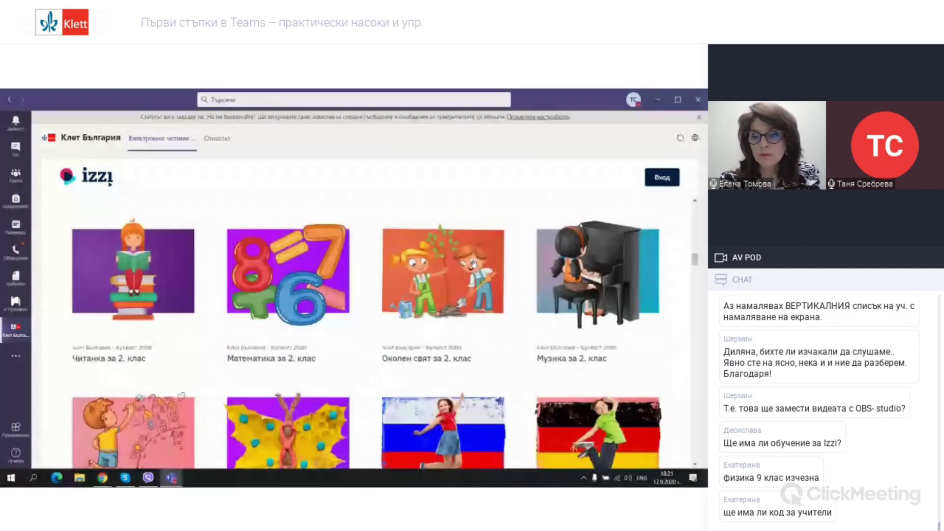
{"action": "scroll", "coordinate": [474, 265], "scroll_direction": "down", "scroll_amount": 4}
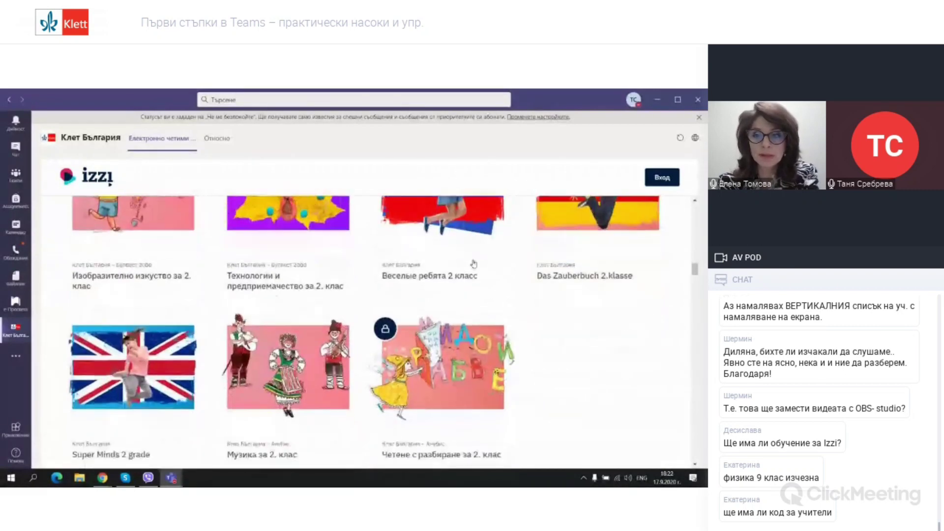
{"action": "scroll", "coordinate": [473, 265], "scroll_direction": "down", "scroll_amount": 6}
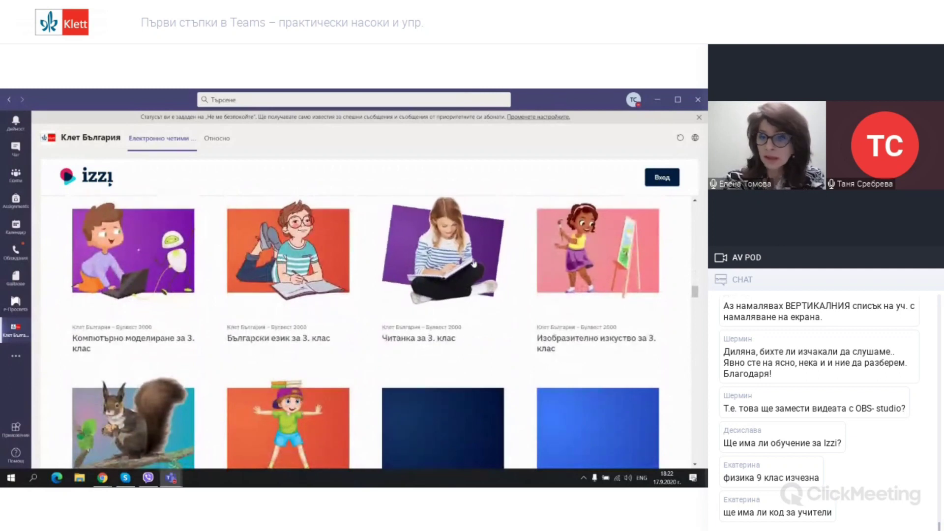
- Find the textbook География и икономика за 5. клас in the IZZI library and open its Географска информация part
{"action": "scroll", "coordinate": [474, 265], "scroll_direction": "down", "scroll_amount": 1}
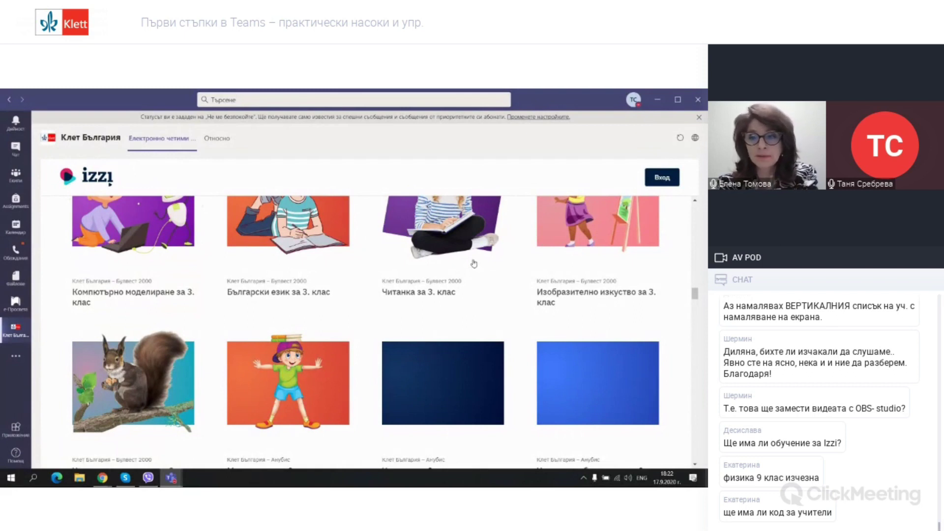
{"action": "scroll", "coordinate": [474, 263], "scroll_direction": "down", "scroll_amount": 10}
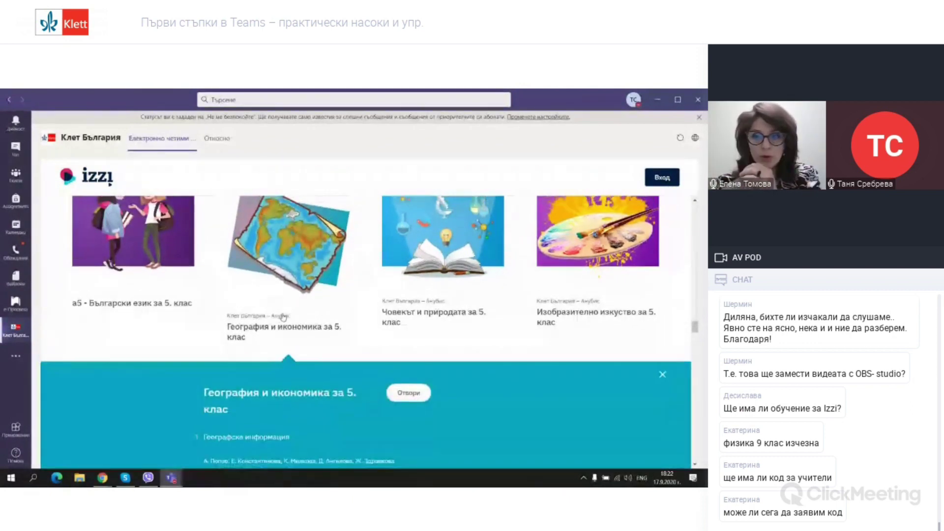
{"action": "left_click", "coordinate": [409, 420]}
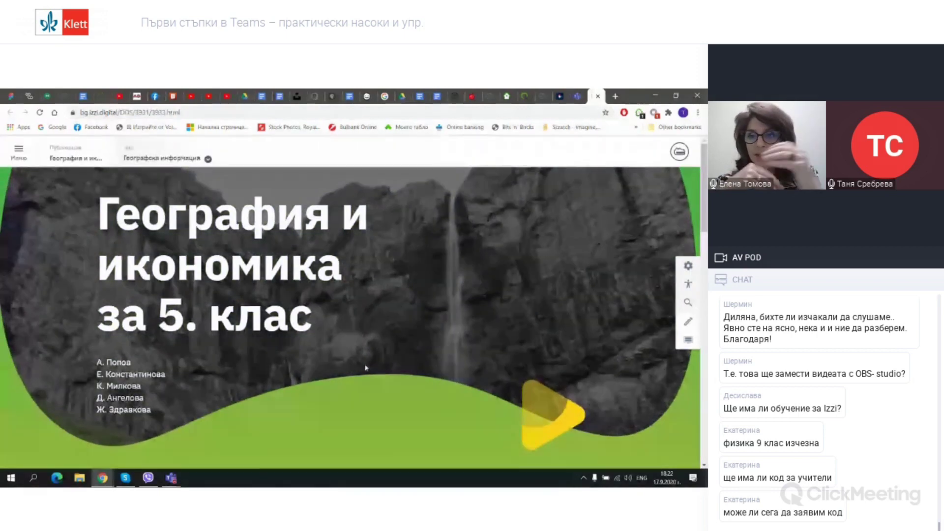
- Open the Географска информация module of the textbook and go into lesson 1.2, Ориентиране в природата
{"action": "scroll", "coordinate": [229, 338], "scroll_direction": "down", "scroll_amount": 7}
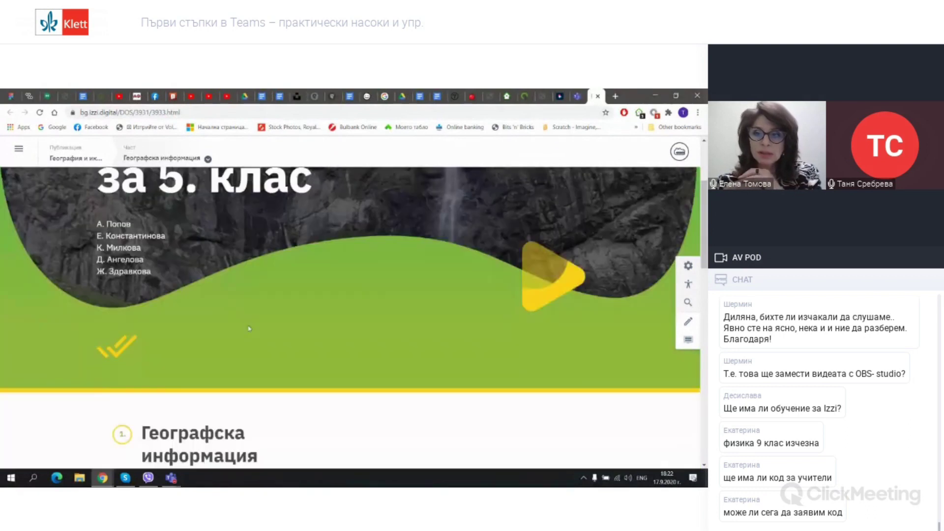
{"action": "scroll", "coordinate": [245, 325], "scroll_direction": "down", "scroll_amount": 1}
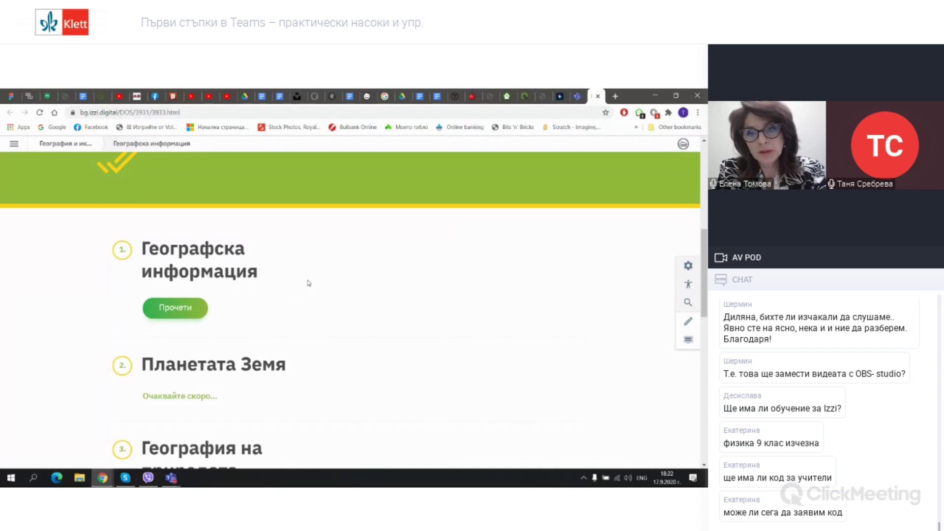
{"action": "left_click", "coordinate": [226, 300]}
{"action": "scroll", "coordinate": [317, 310], "scroll_direction": "down", "scroll_amount": 5}
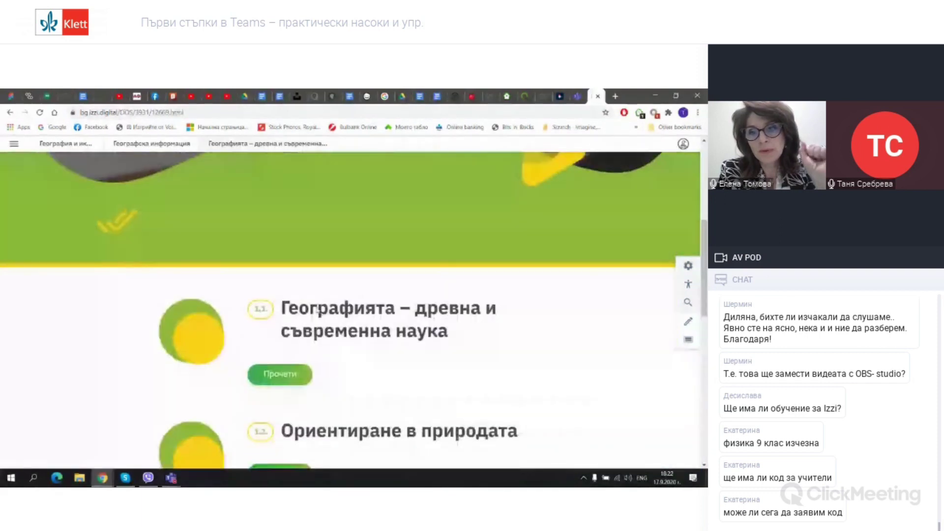
{"action": "scroll", "coordinate": [325, 340], "scroll_direction": "down", "scroll_amount": 2}
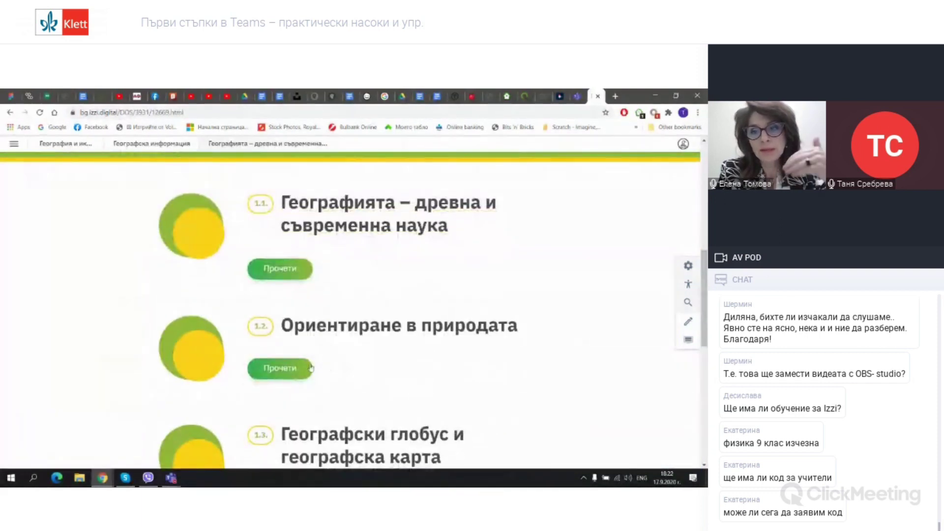
{"action": "left_click", "coordinate": [280, 370]}
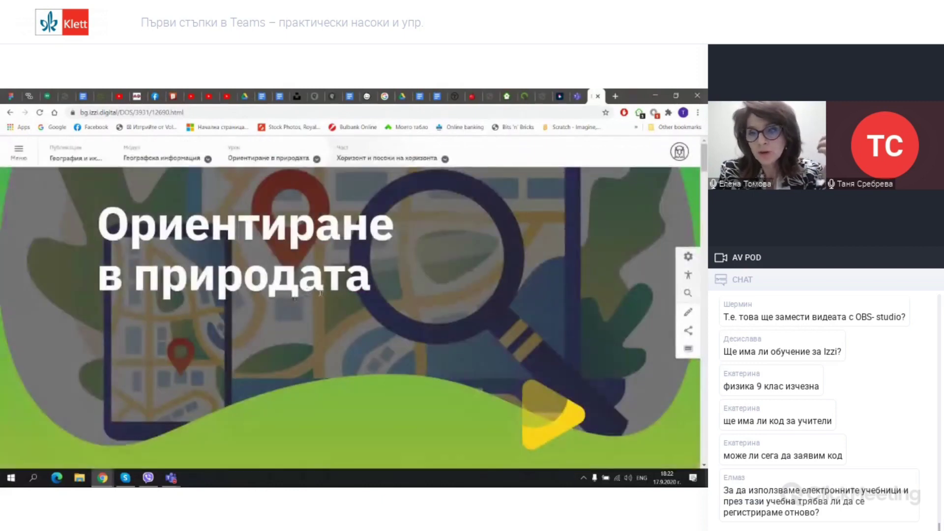
- Play the Линия на хоризонта video in the lesson's section on the horizon and its directions
{"action": "scroll", "coordinate": [325, 288], "scroll_direction": "down", "scroll_amount": 5}
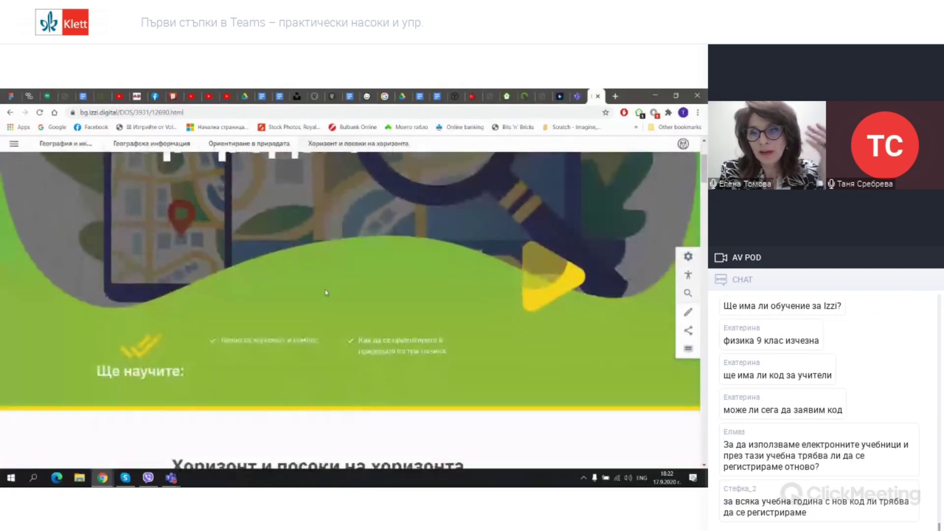
{"action": "scroll", "coordinate": [326, 292], "scroll_direction": "down", "scroll_amount": 5}
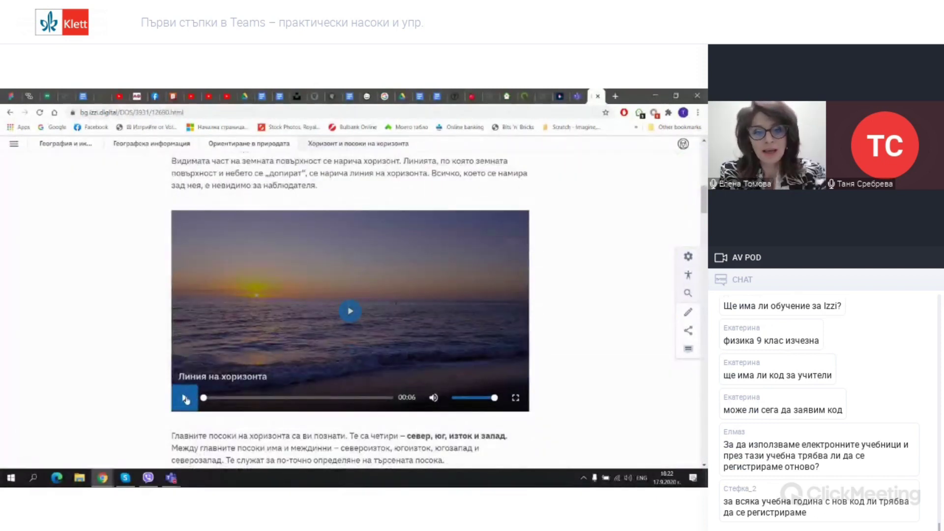
{"action": "left_click", "coordinate": [185, 399]}
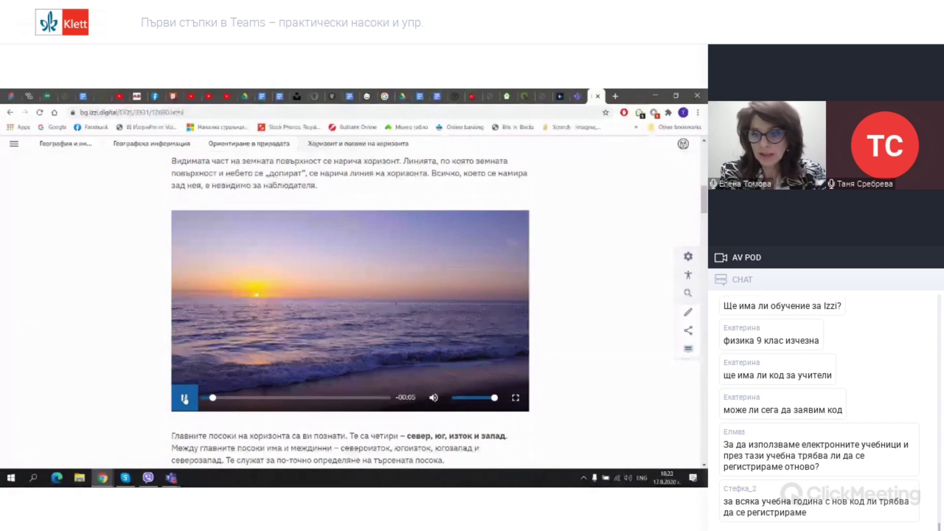
- Look through the compass direction diagrams below the video and the fill-in-the-blanks exercise about the horizon
{"action": "scroll", "coordinate": [211, 325], "scroll_direction": "down", "scroll_amount": 3}
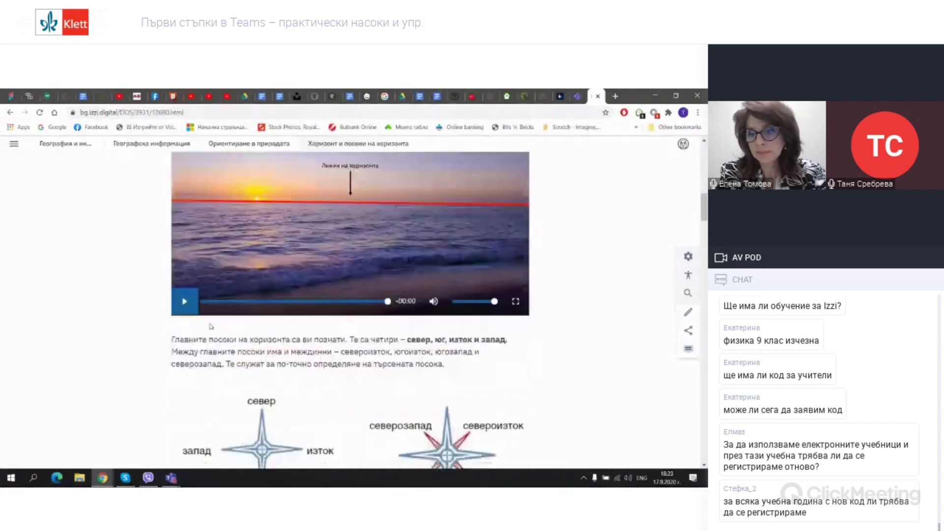
{"action": "scroll", "coordinate": [209, 320], "scroll_direction": "down", "scroll_amount": 3}
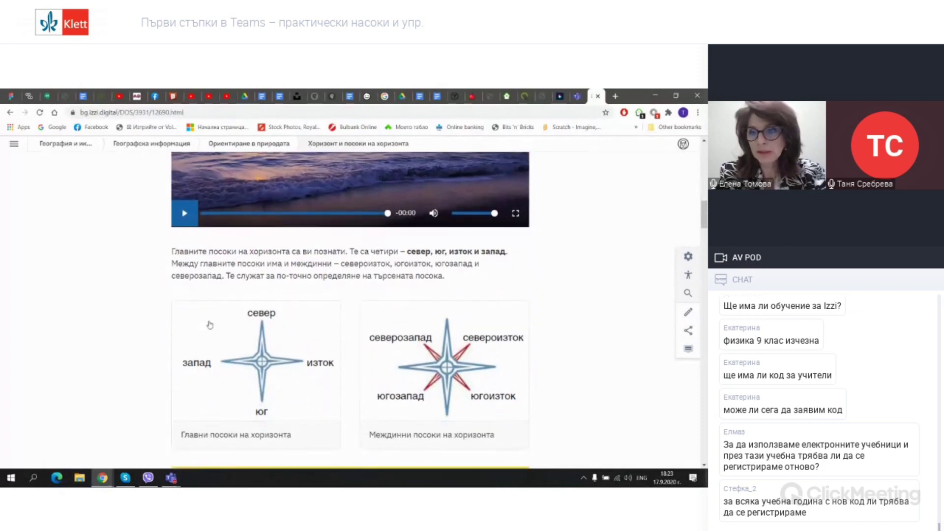
{"action": "scroll", "coordinate": [210, 325], "scroll_direction": "down", "scroll_amount": 1}
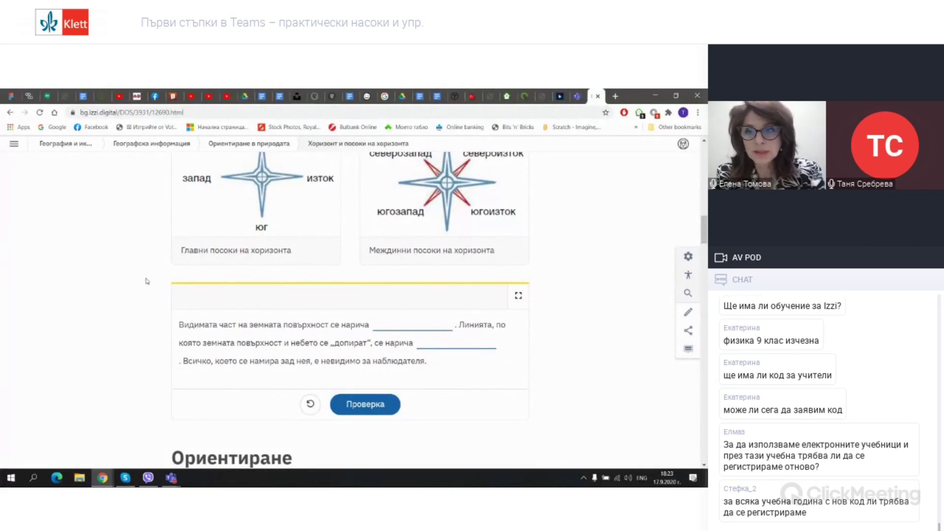
{"action": "scroll", "coordinate": [121, 276], "scroll_direction": "down", "scroll_amount": 1}
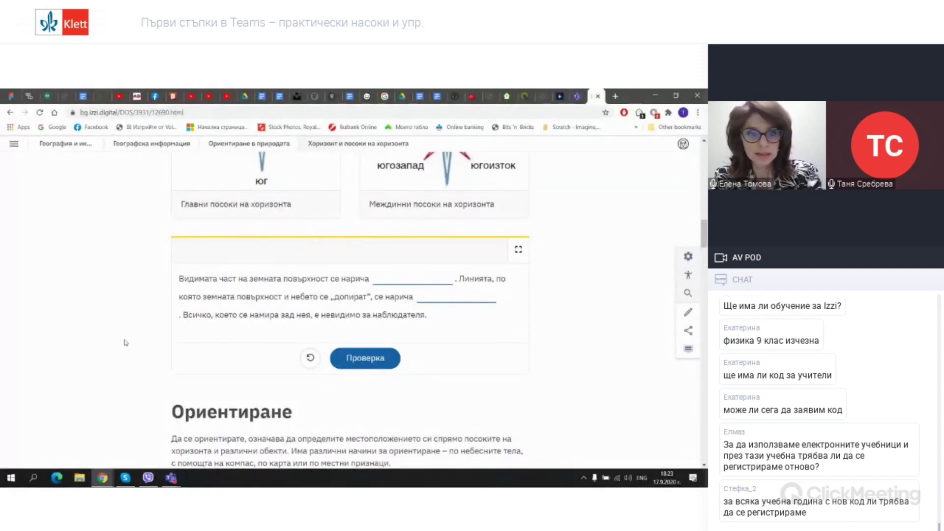
{"action": "scroll", "coordinate": [124, 339], "scroll_direction": "down", "scroll_amount": 1}
{"action": "scroll", "coordinate": [123, 335], "scroll_direction": "up", "scroll_amount": 1}
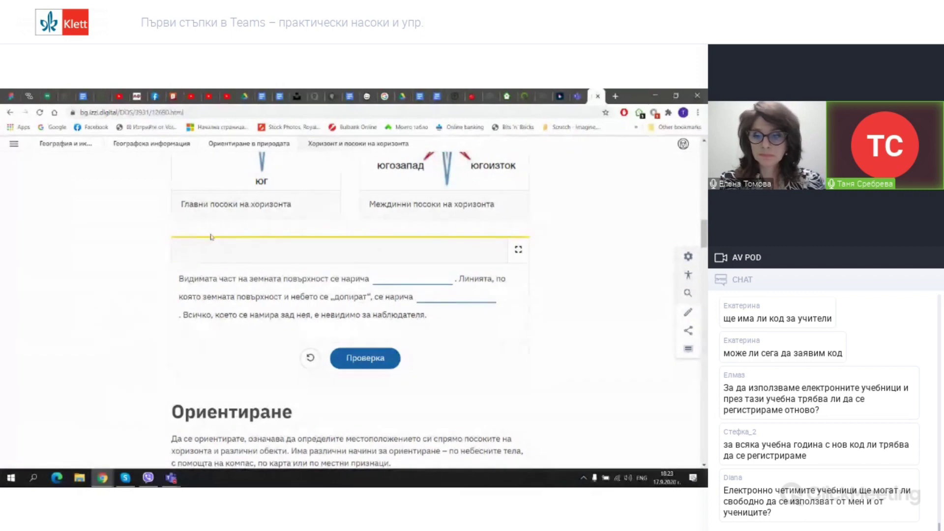
- Give control of the shared desktop to the other meeting participant
{"action": "left_click", "coordinate": [171, 477]}
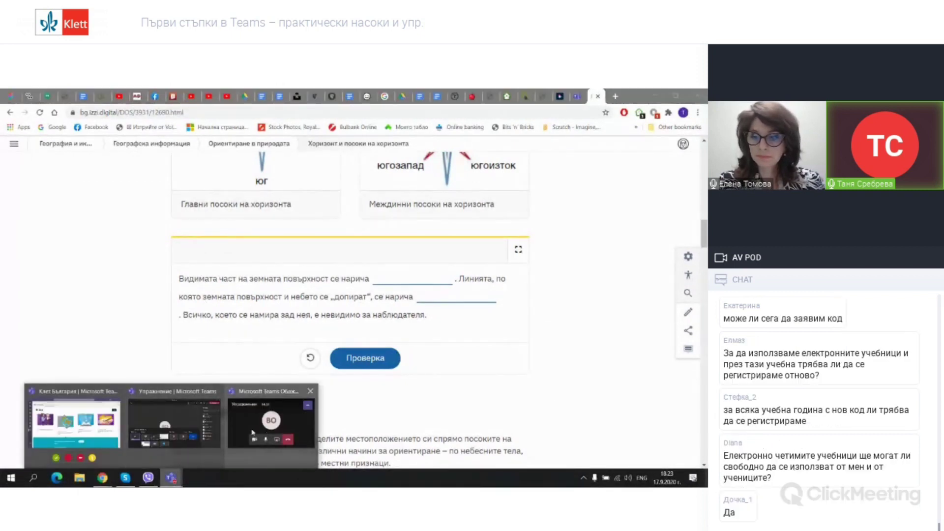
{"action": "mouse_move", "coordinate": [256, 432]}
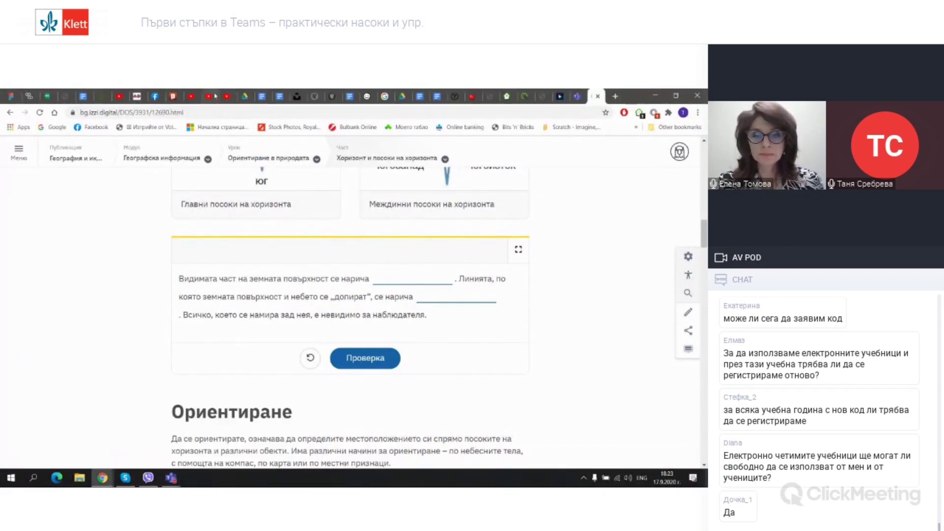
{"action": "mouse_move", "coordinate": [227, 93]}
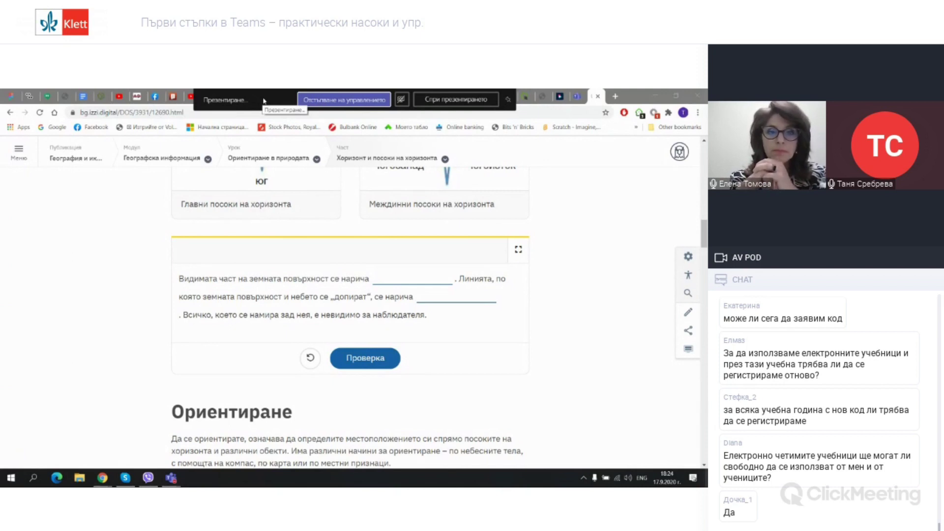
{"action": "left_click", "coordinate": [343, 100]}
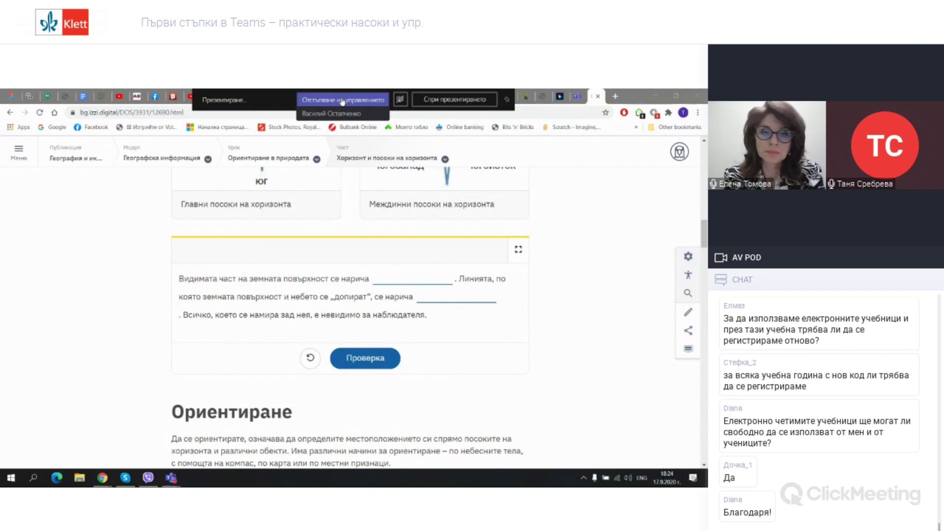
{"action": "left_click", "coordinate": [330, 113]}
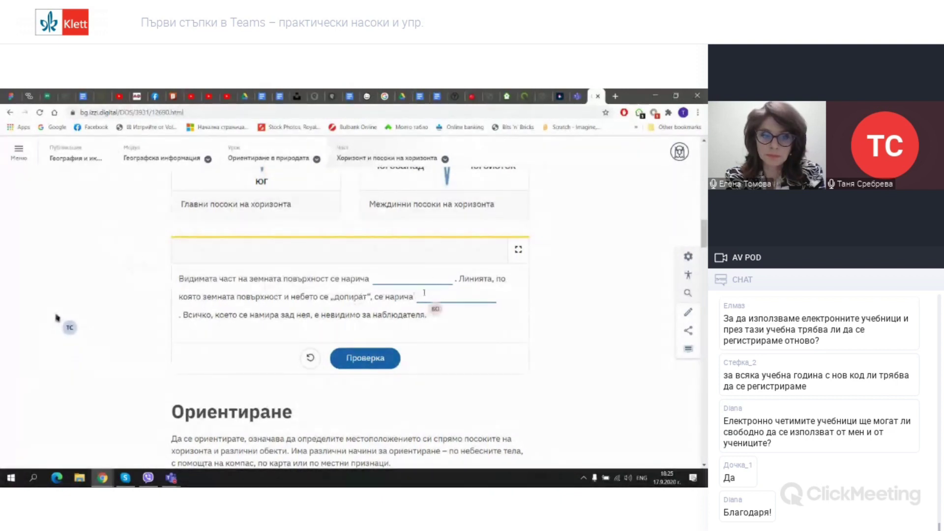
- Fill the first blank of the horizon exercise with "Хоризонт" using the Bulgarian keyboard layout and check the answers
{"action": "left_click", "coordinate": [387, 278]}
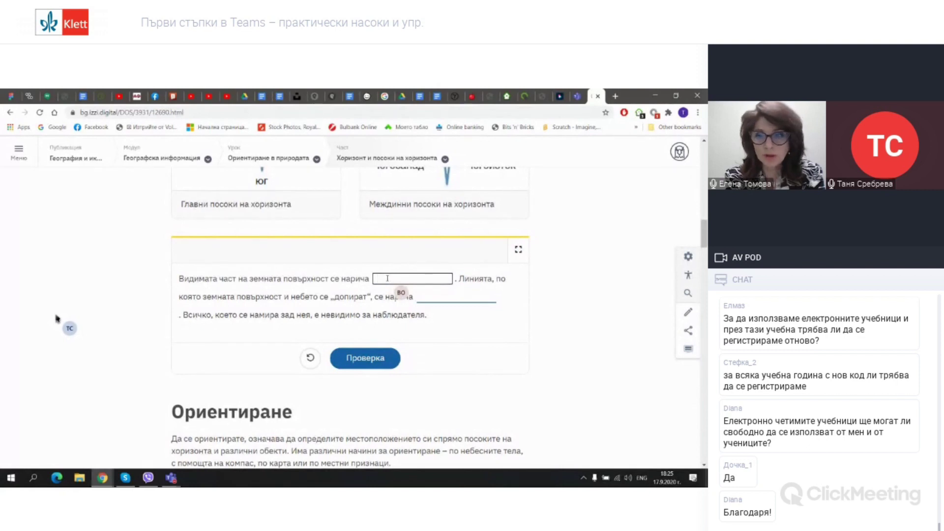
{"action": "key", "text": "alt+shift"}
{"action": "type", "text": "Х"}
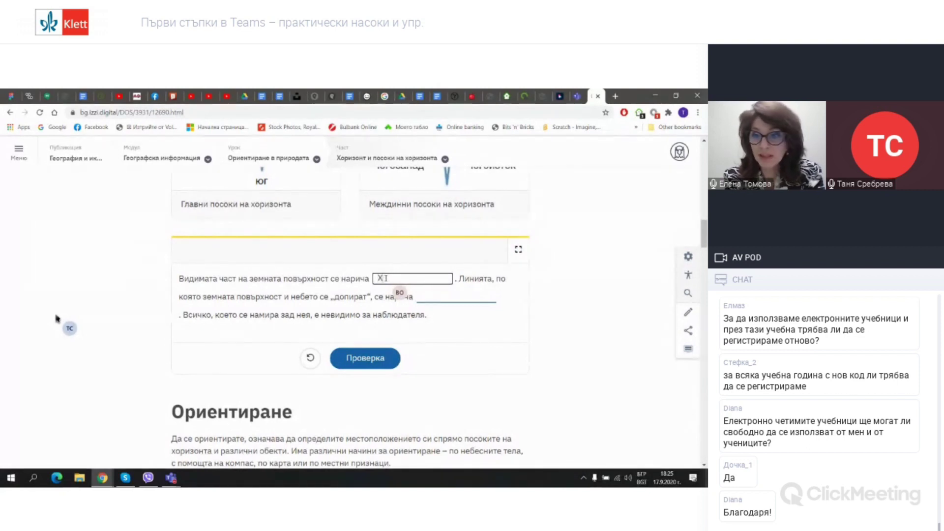
{"action": "type", "text": "оризонт"}
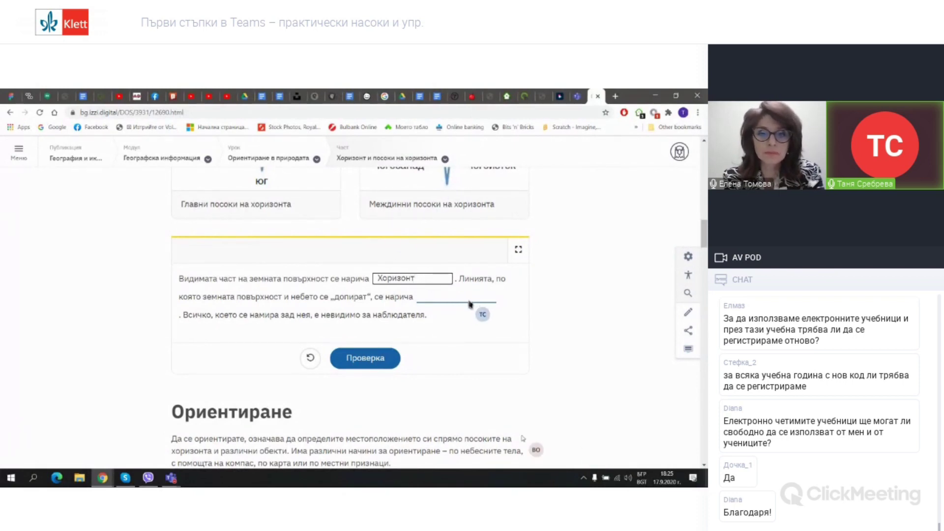
{"action": "left_click", "coordinate": [376, 361]}
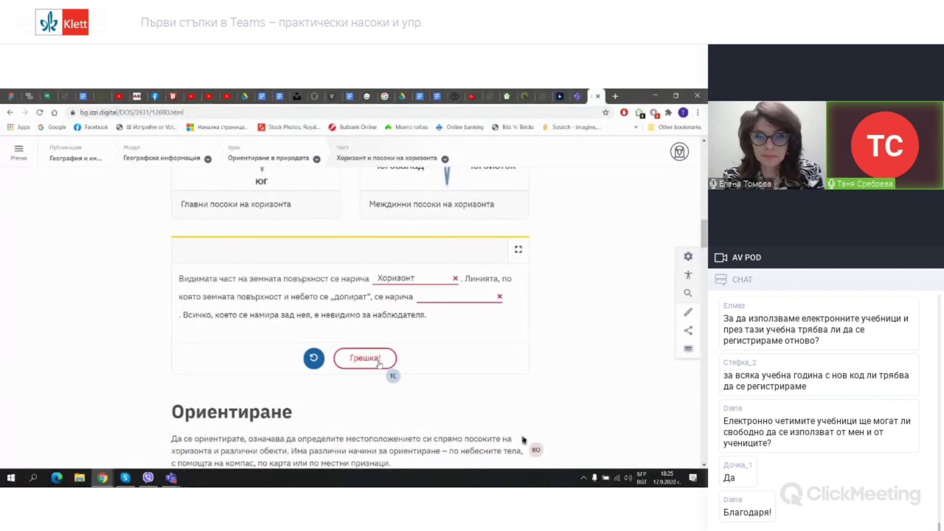
- Correct the first blank to lowercase "хоризонт" and check the answers again
{"action": "left_click", "coordinate": [393, 283]}
{"action": "key", "text": "Home"}
{"action": "key", "text": "Delete"}
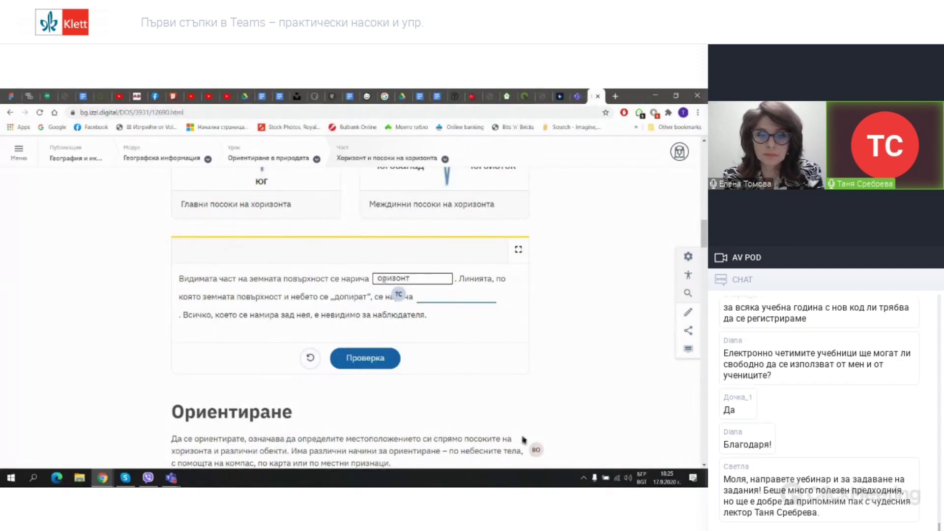
{"action": "type", "text": "х"}
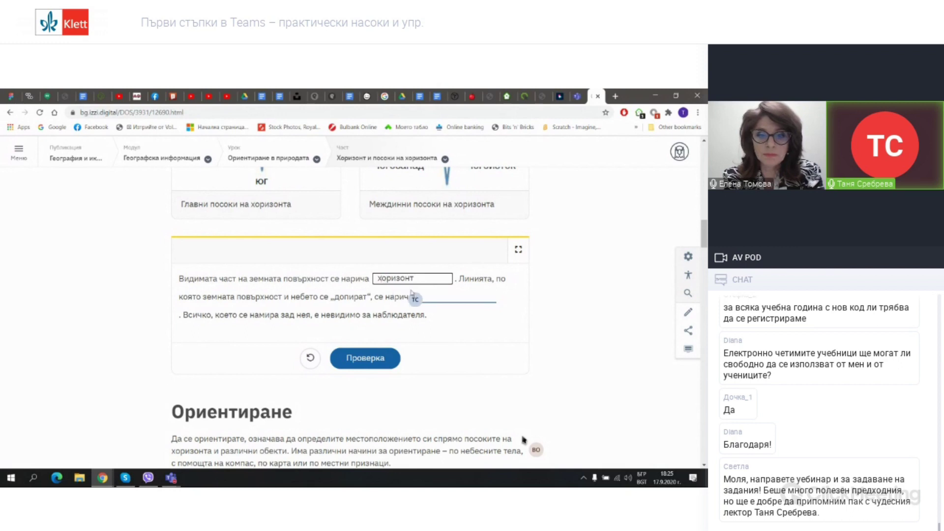
{"action": "left_click", "coordinate": [377, 358]}
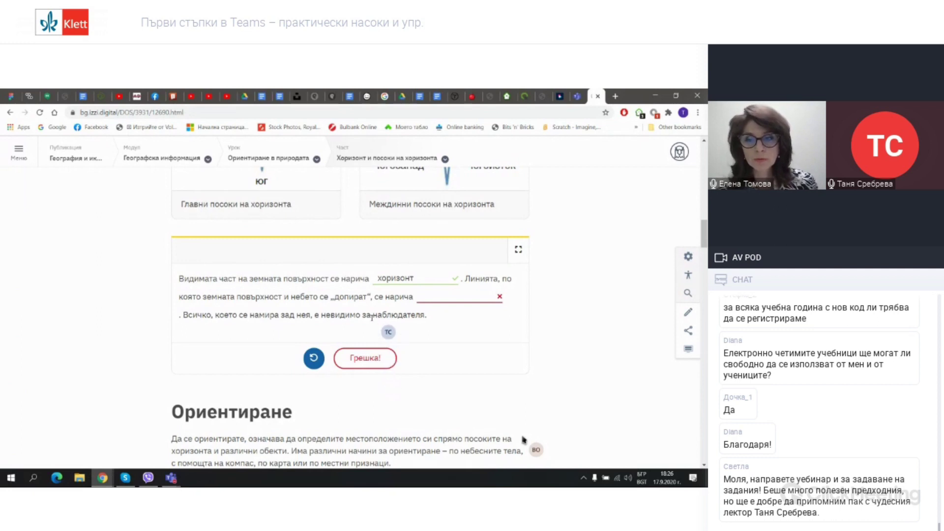
- Take back control of the shared desktop and move on to the Ориентиране по слънцето listening exercise
{"action": "mouse_move", "coordinate": [332, 100]}
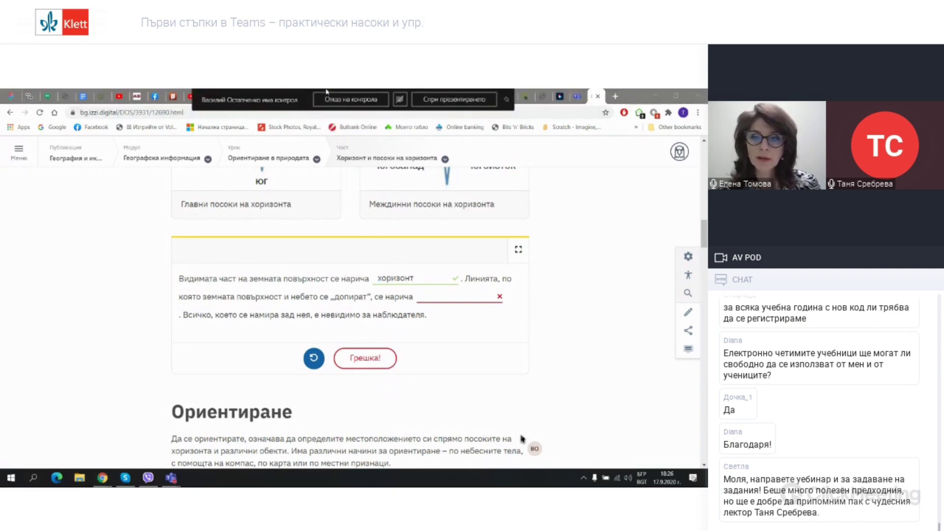
{"action": "left_click", "coordinate": [332, 100]}
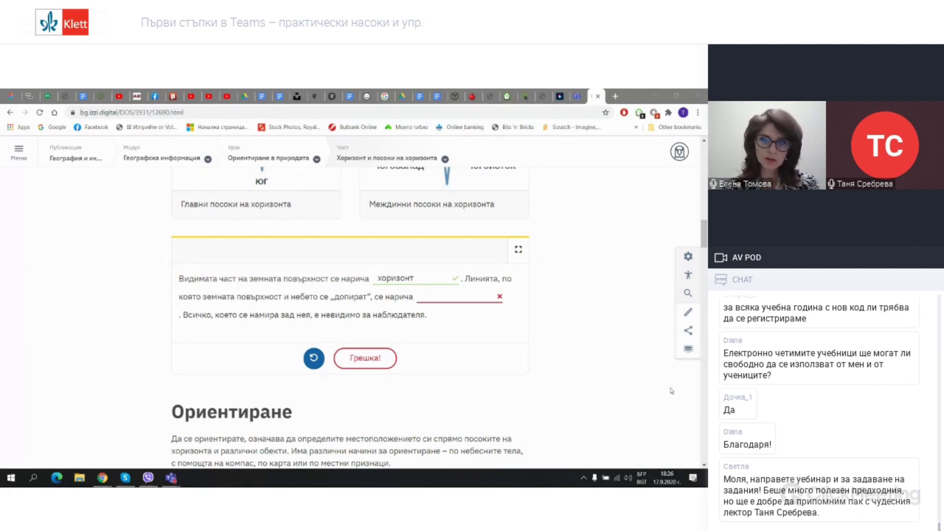
{"action": "scroll", "coordinate": [498, 315], "scroll_direction": "down", "scroll_amount": 3}
{"action": "scroll", "coordinate": [498, 315], "scroll_direction": "down", "scroll_amount": 8}
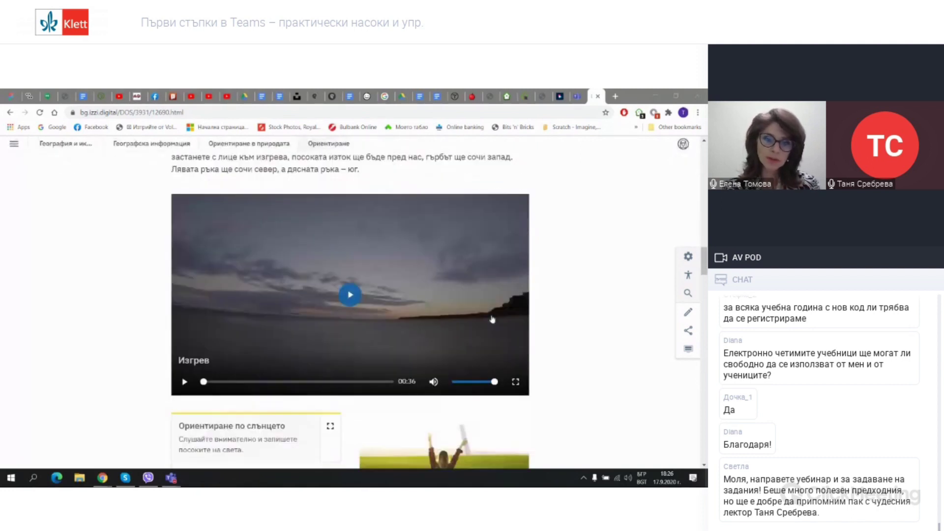
{"action": "scroll", "coordinate": [489, 316], "scroll_direction": "down", "scroll_amount": 2}
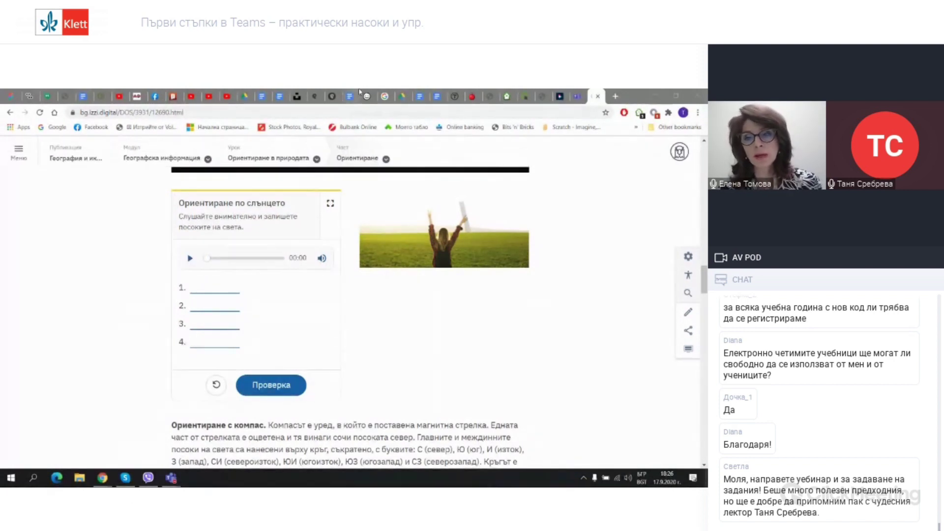
- Play a short part of the Ориентиране по слънцето audio recording and pause it
{"action": "left_click", "coordinate": [190, 261]}
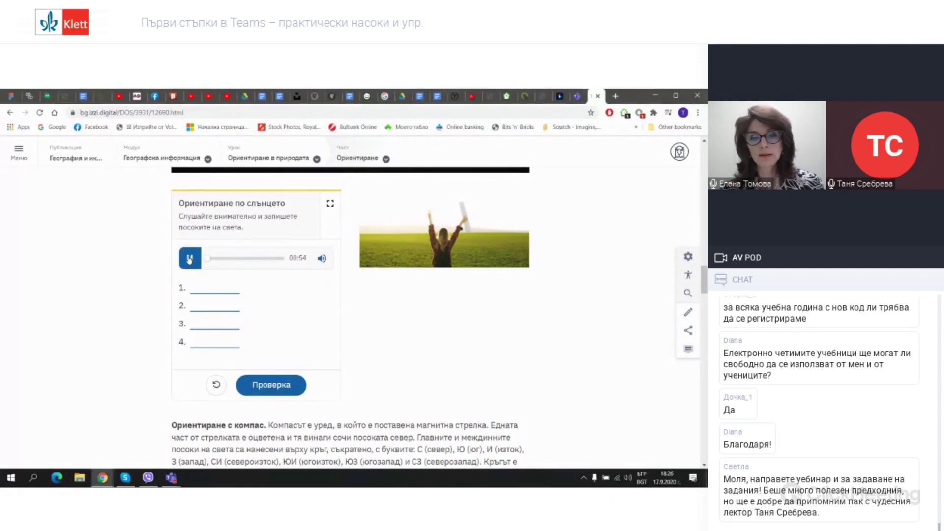
{"action": "left_click", "coordinate": [188, 262]}
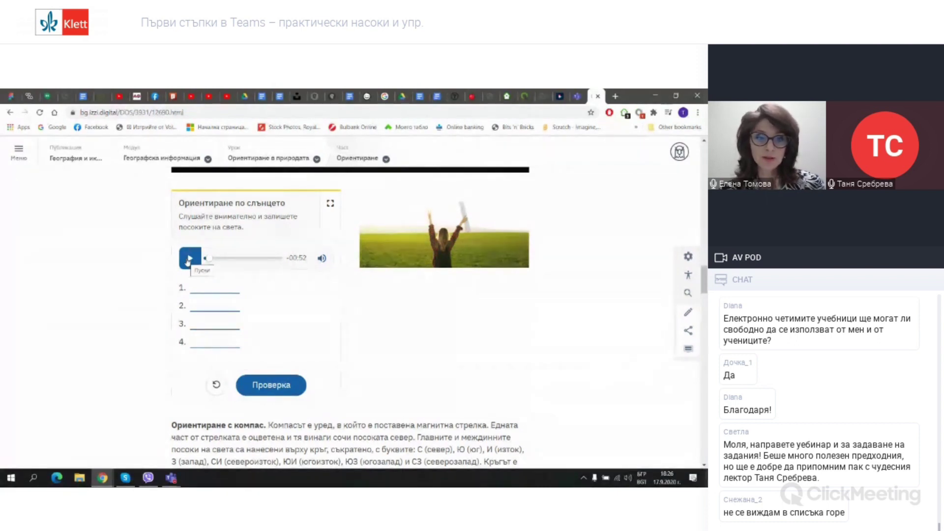
{"action": "left_click", "coordinate": [188, 259]}
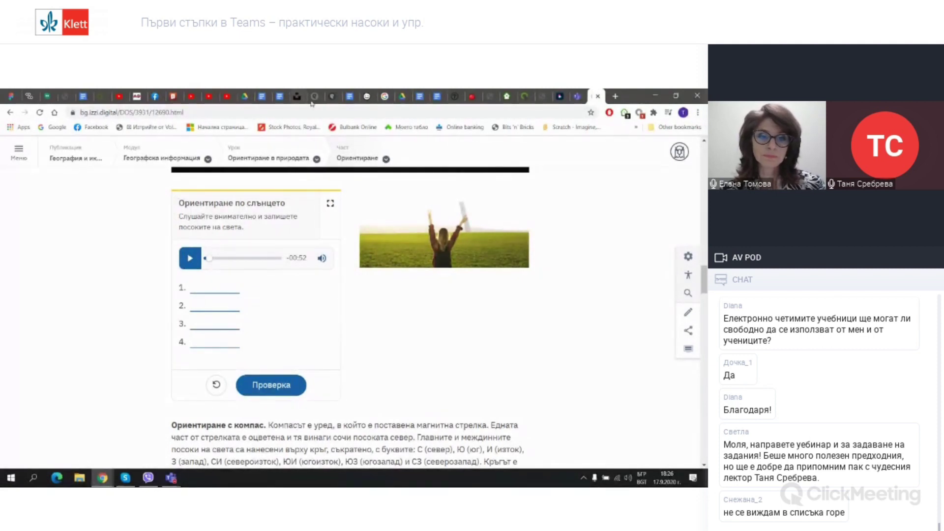
- Play a few more seconds of the Ориентиране по слънцето recording, pause it and select the fourth answer blank
{"action": "mouse_move", "coordinate": [304, 91]}
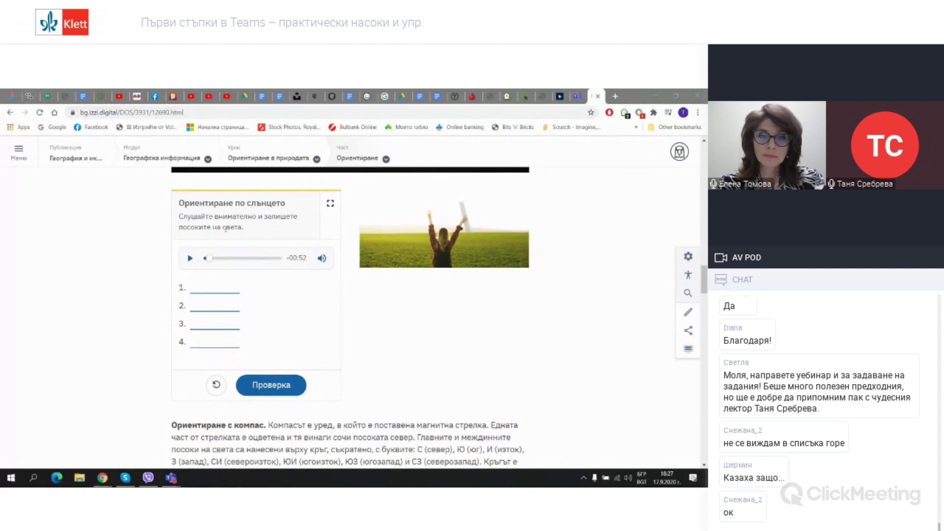
{"action": "left_click", "coordinate": [190, 258]}
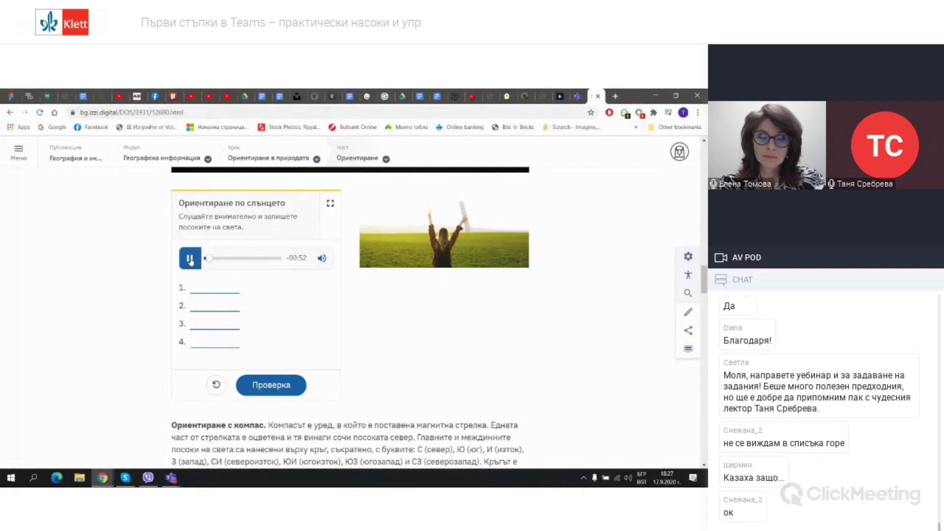
{"action": "left_click", "coordinate": [190, 260]}
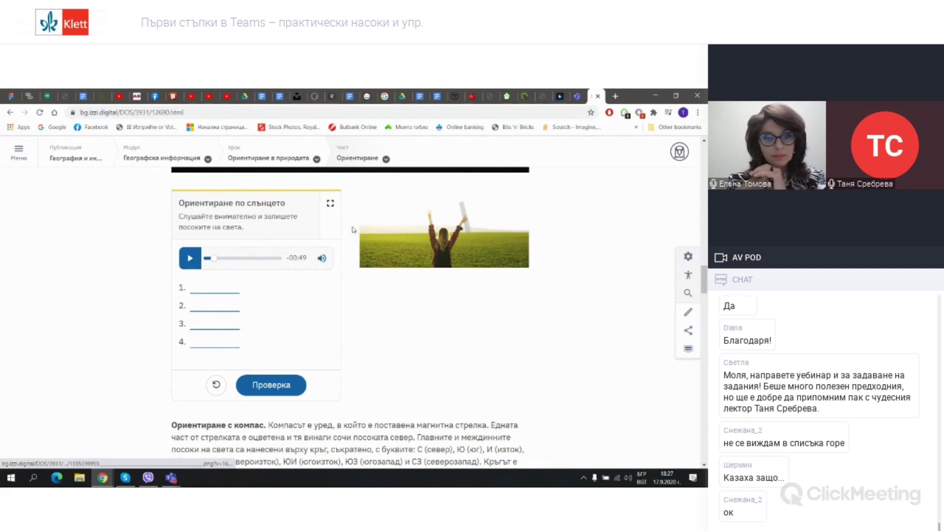
{"action": "left_click", "coordinate": [215, 342]}
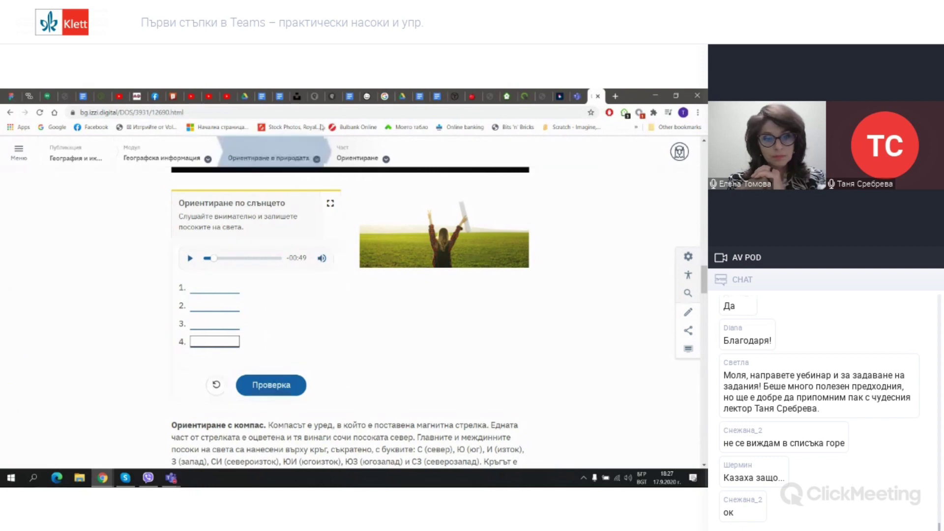
- Stop presenting the desktop in the meeting and switch to the Клет България textbook library in Teams
{"action": "left_click", "coordinate": [331, 101]}
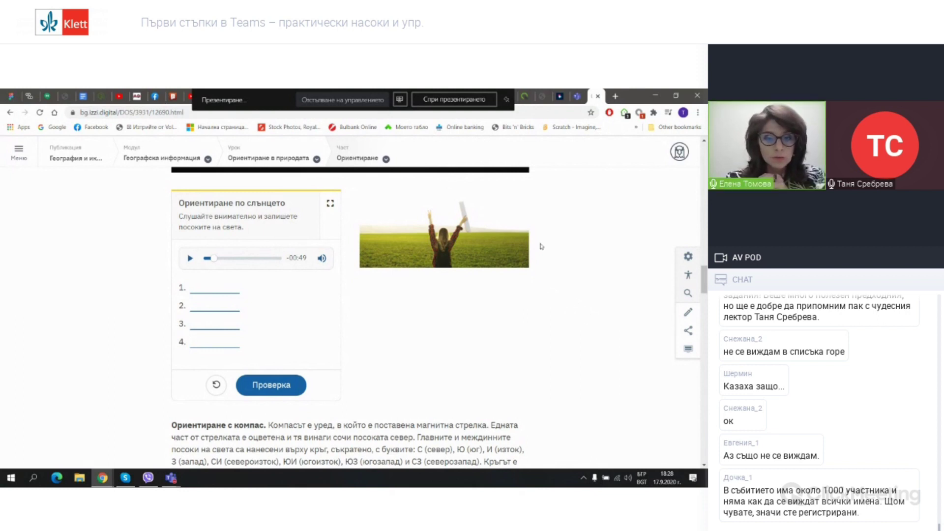
{"action": "left_click", "coordinate": [436, 100]}
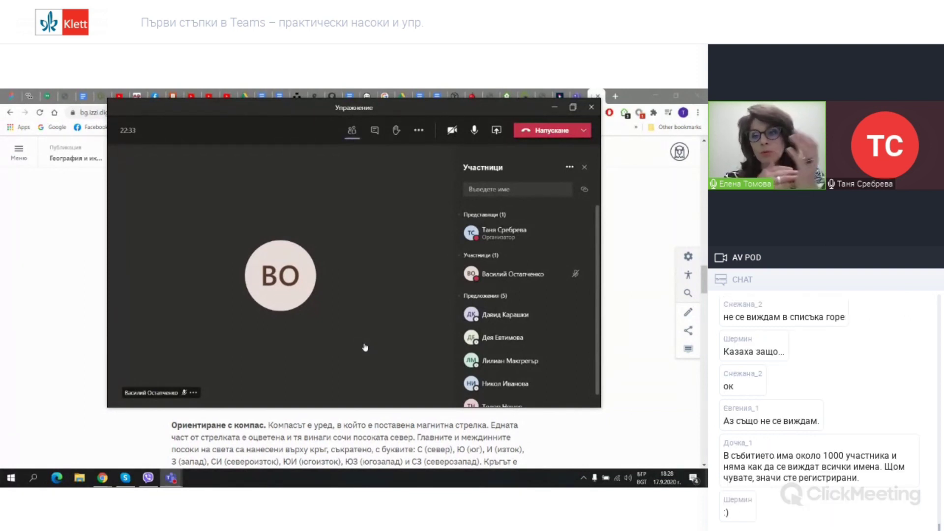
{"action": "mouse_move", "coordinate": [171, 478]}
{"action": "left_click", "coordinate": [156, 436]}
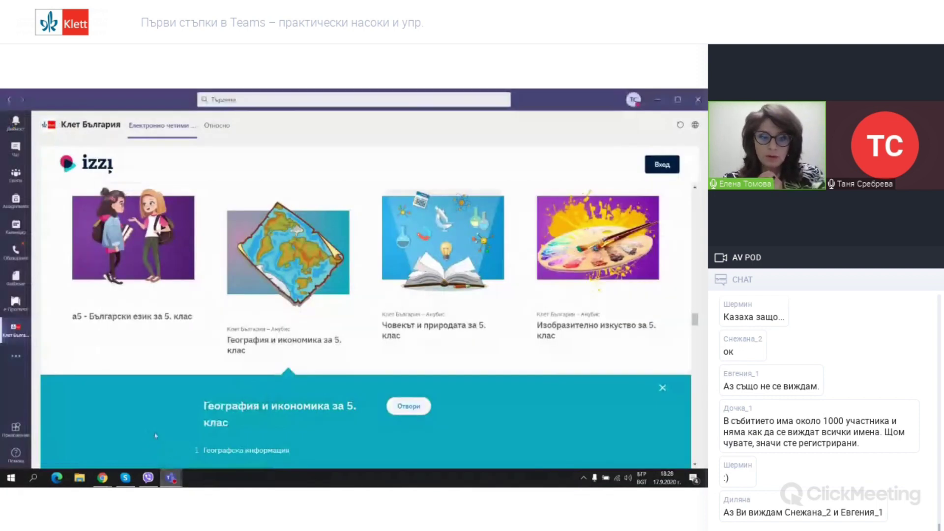
- Find the 3. клас textbooks and view the details of the Анубис edition of Компютърно моделиране за 3. клас
{"action": "scroll", "coordinate": [308, 346], "scroll_direction": "up", "scroll_amount": 10}
{"action": "scroll", "coordinate": [314, 349], "scroll_direction": "up", "scroll_amount": 5}
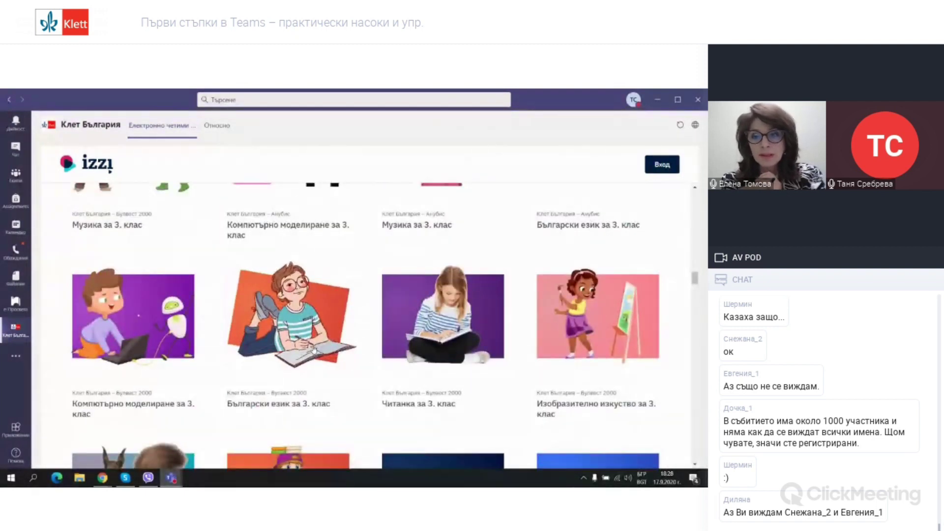
{"action": "scroll", "coordinate": [314, 350], "scroll_direction": "up", "scroll_amount": 4}
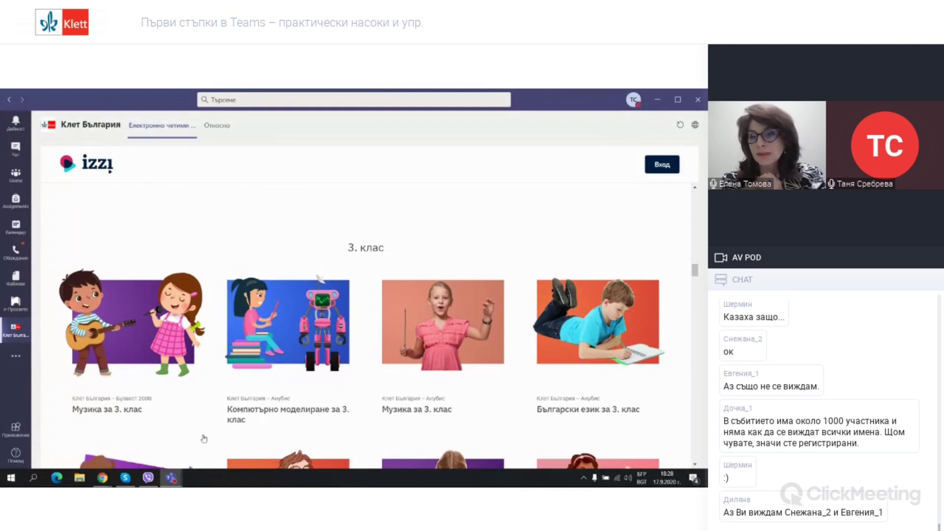
{"action": "left_click", "coordinate": [250, 408]}
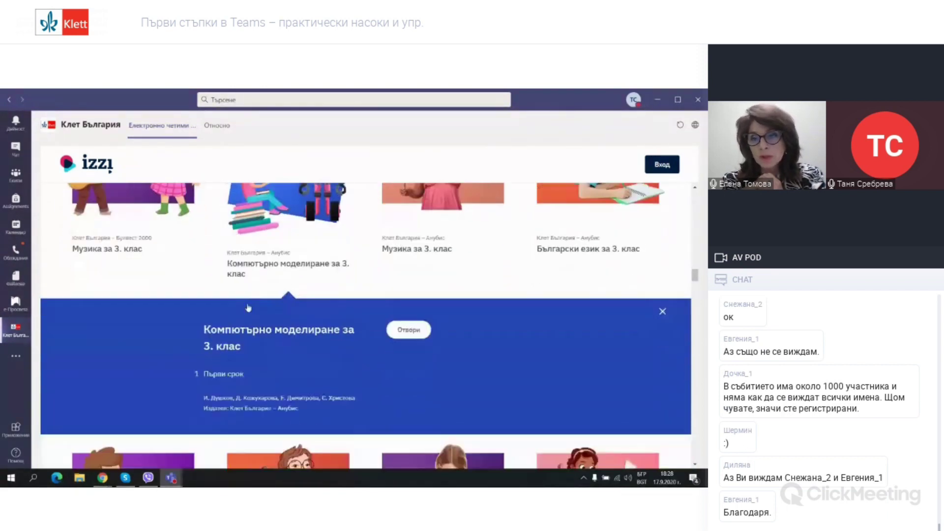
{"action": "scroll", "coordinate": [248, 307], "scroll_direction": "down", "scroll_amount": 4}
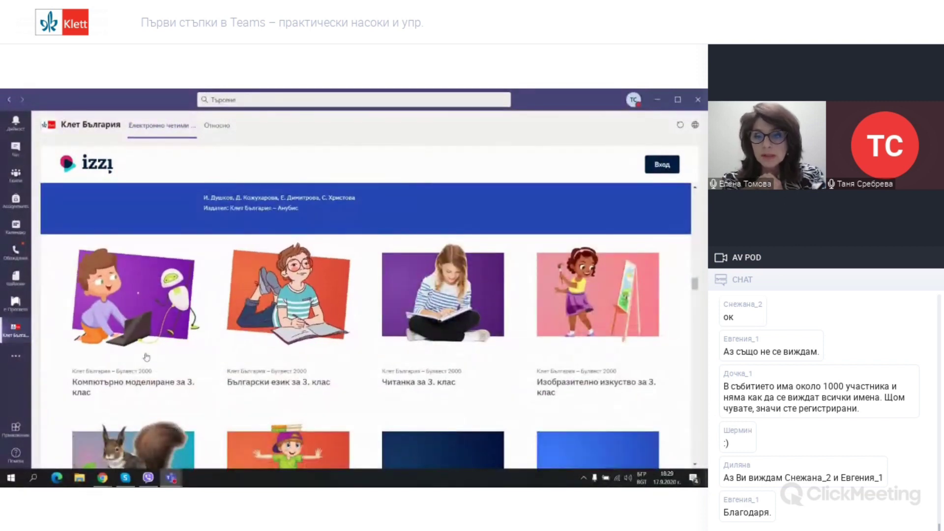
- Open the Булвест 2000 edition of the Компютърно моделиране за 3. клас textbook from the library
{"action": "left_click", "coordinate": [153, 340]}
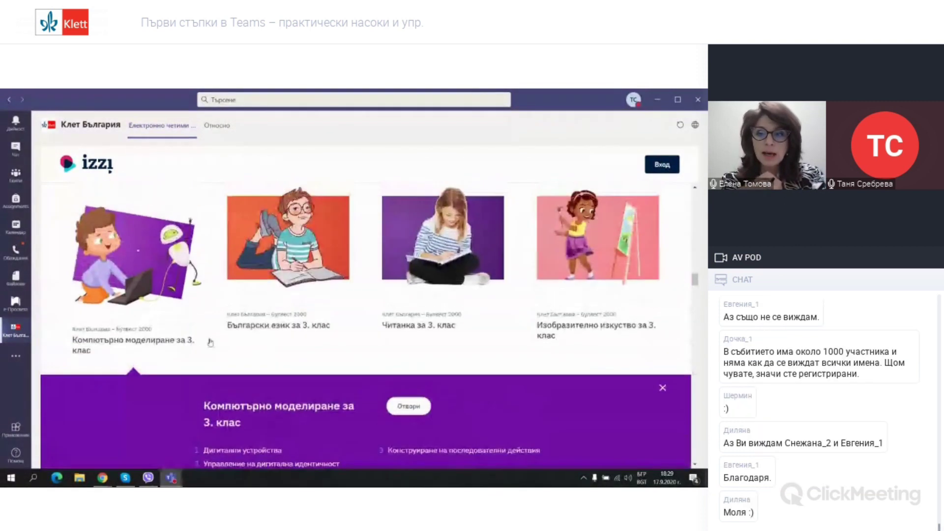
{"action": "scroll", "coordinate": [408, 342], "scroll_direction": "down", "scroll_amount": 1}
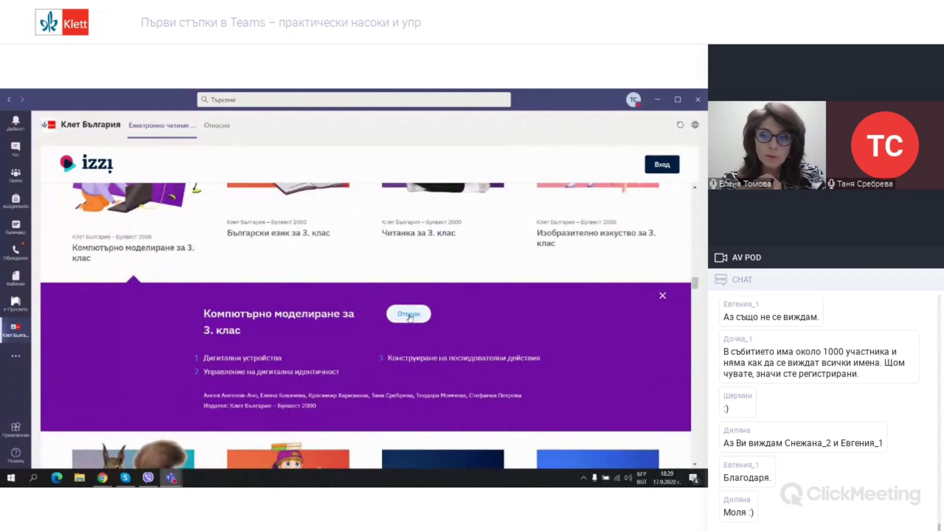
{"action": "left_click", "coordinate": [410, 314]}
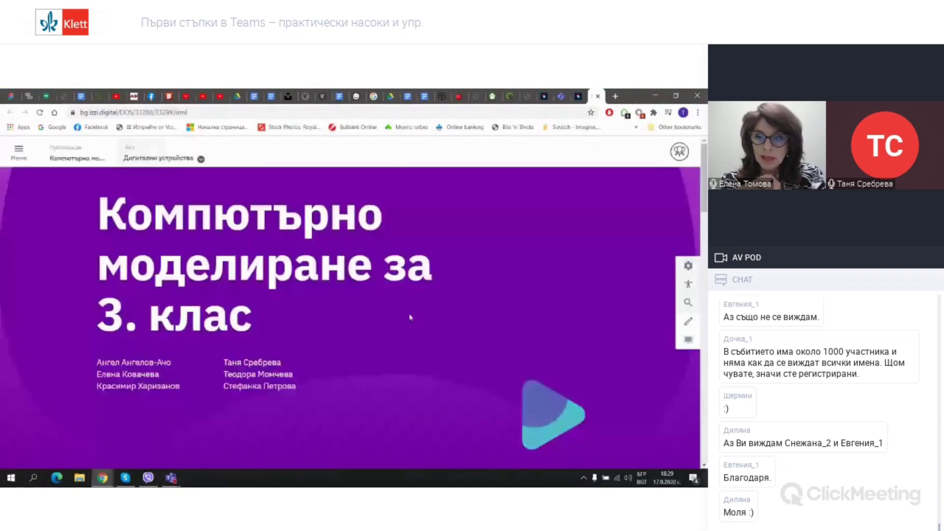
- Open the textbook's Дигитални устройства section and look through its lessons
{"action": "scroll", "coordinate": [411, 317], "scroll_direction": "down", "scroll_amount": 1}
{"action": "scroll", "coordinate": [411, 316], "scroll_direction": "down", "scroll_amount": 5}
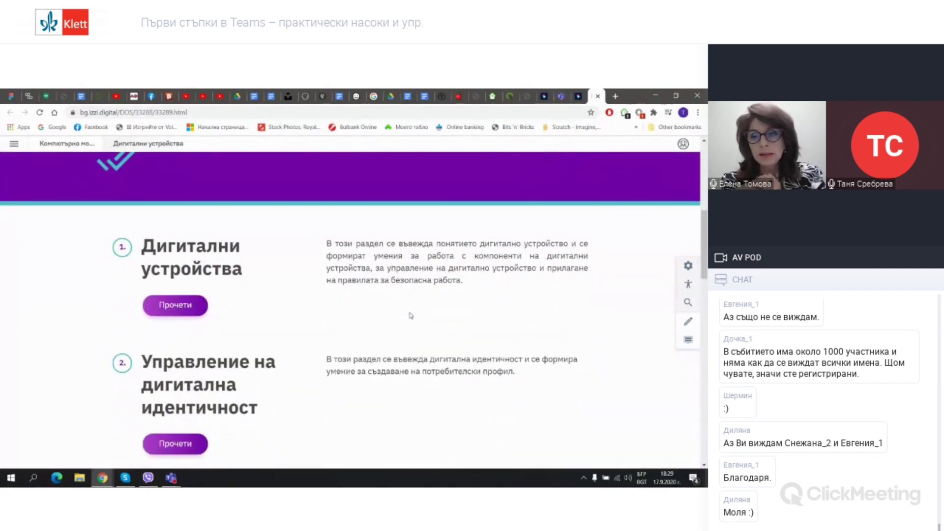
{"action": "scroll", "coordinate": [411, 315], "scroll_direction": "down", "scroll_amount": 1}
{"action": "left_click", "coordinate": [169, 262]}
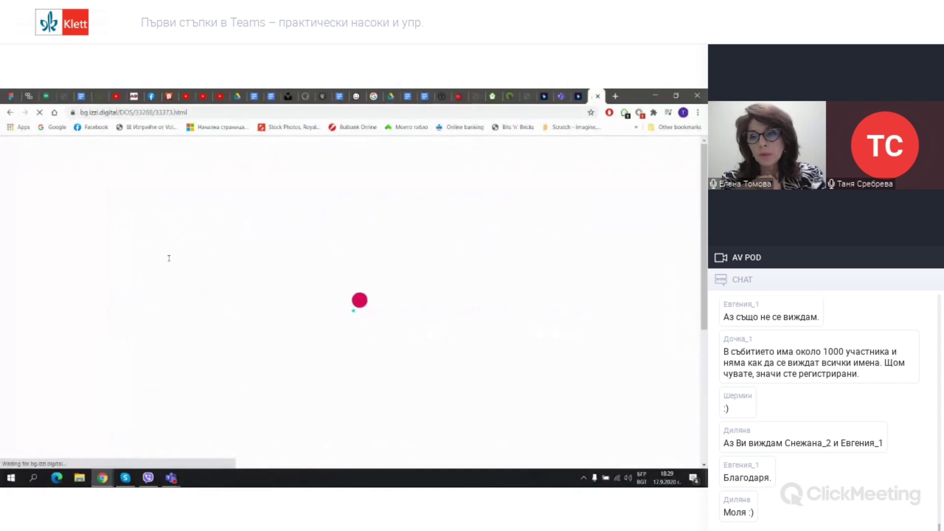
{"action": "scroll", "coordinate": [274, 320], "scroll_direction": "down", "scroll_amount": 6}
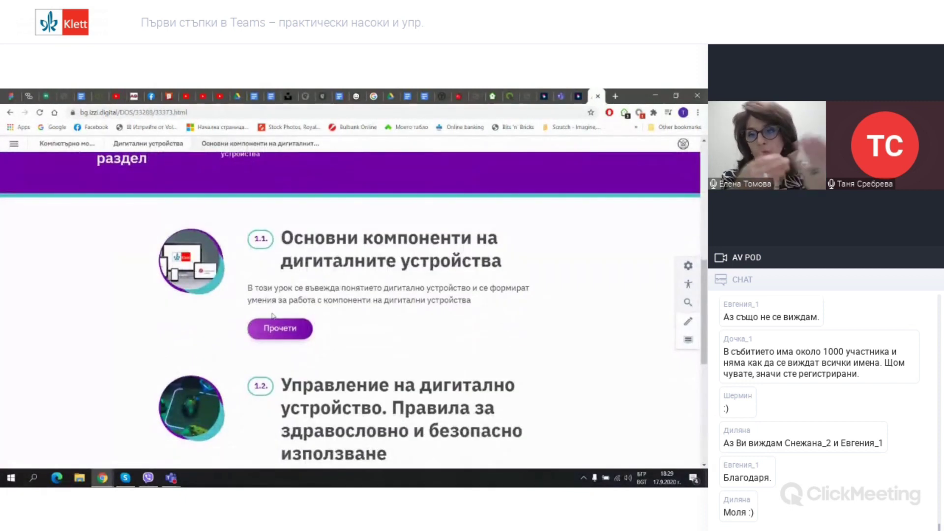
{"action": "scroll", "coordinate": [274, 316], "scroll_direction": "down", "scroll_amount": 4}
{"action": "scroll", "coordinate": [272, 312], "scroll_direction": "down", "scroll_amount": 2}
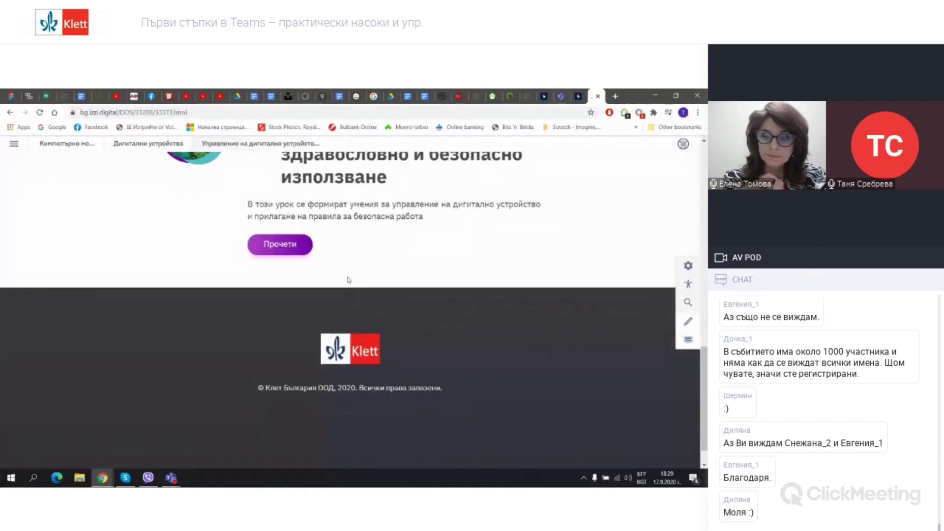
- Switch back to the Упражнение meeting window in Teams
{"action": "left_click", "coordinate": [171, 478]}
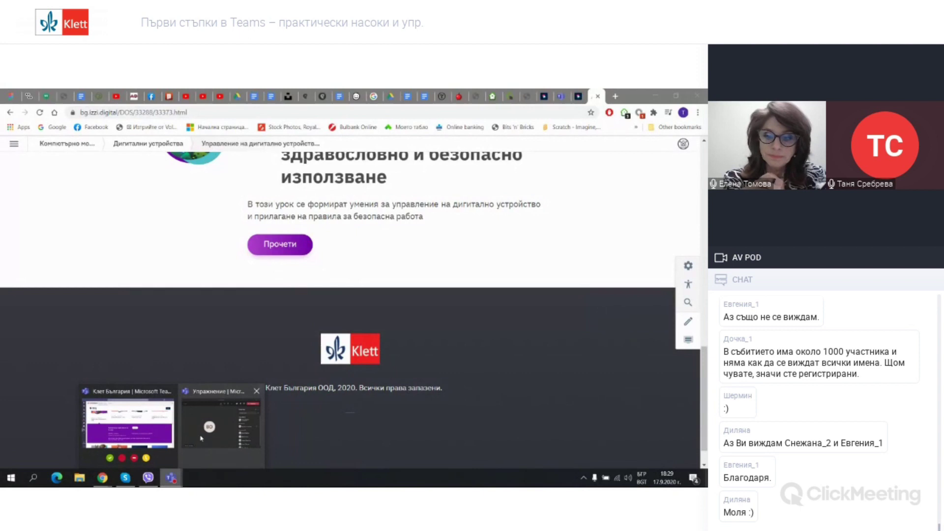
{"action": "left_click", "coordinate": [200, 438]}
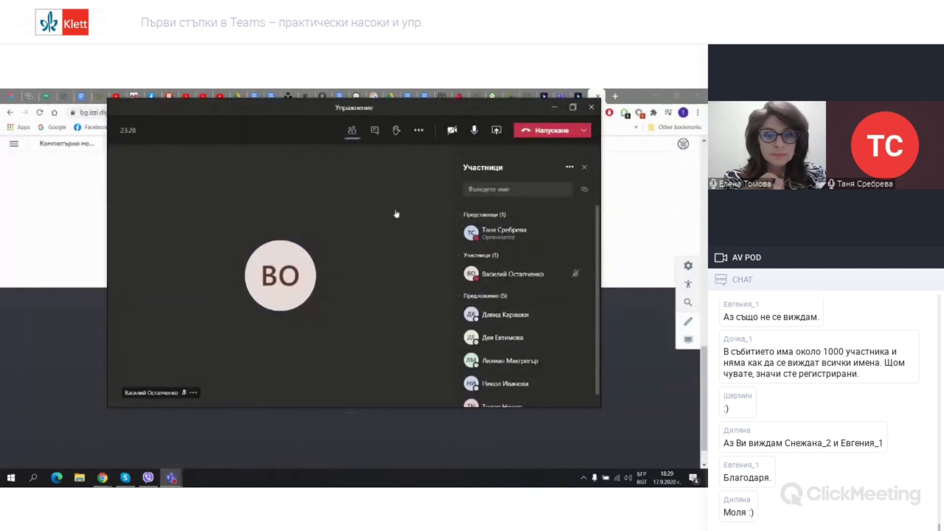